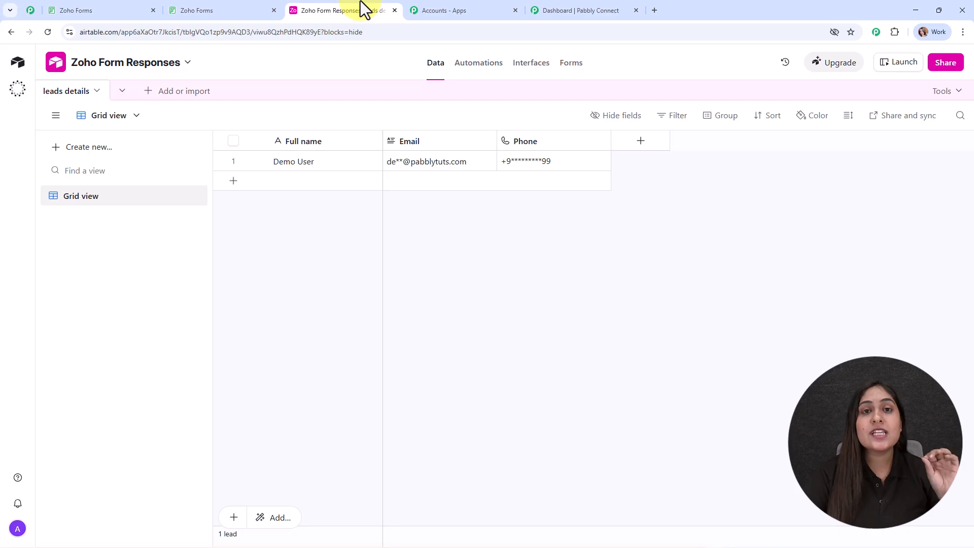
# Submit the Zoho Forms Contact Us form with the test lead's details and reload the Airtable leads details table.
pyautogui.click(242, 5)
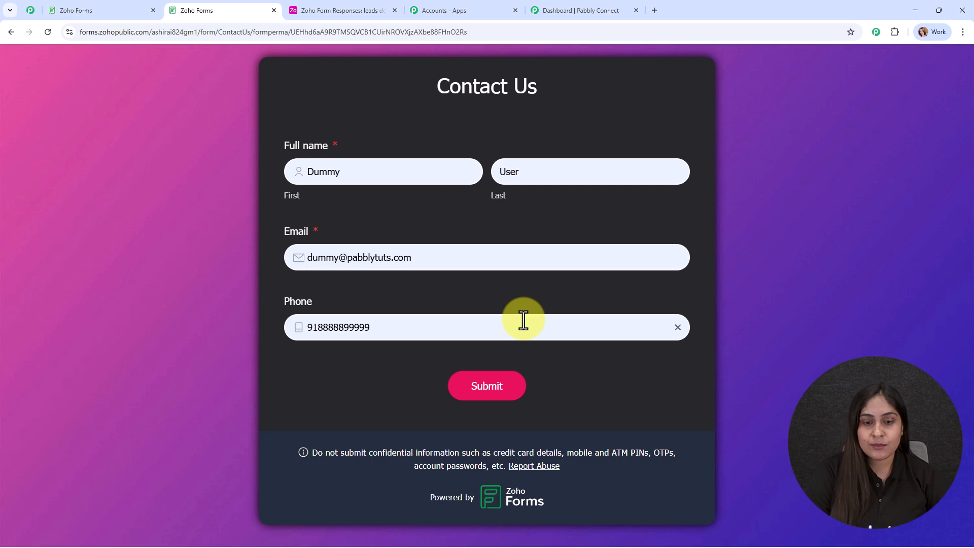
pyautogui.click(494, 398)
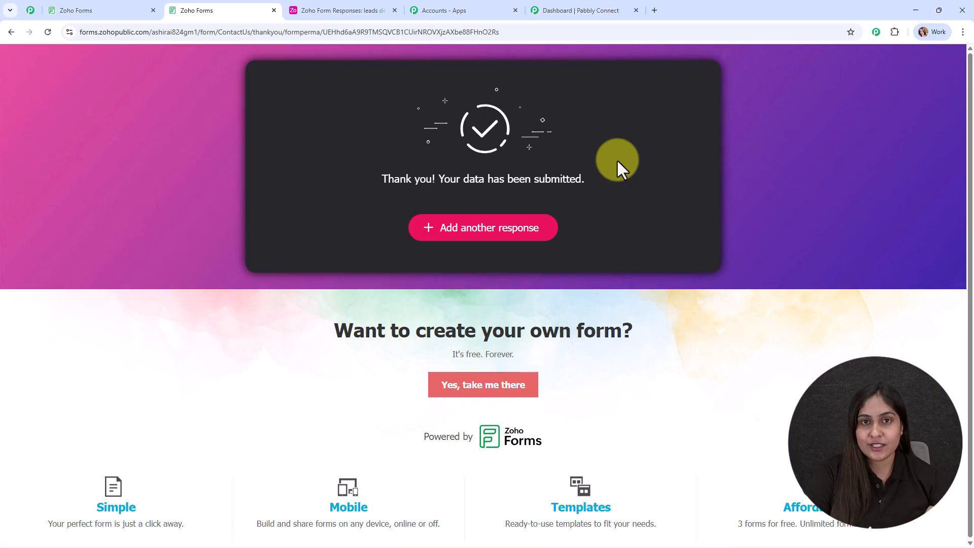
pyautogui.click(353, 9)
pyautogui.click(48, 31)
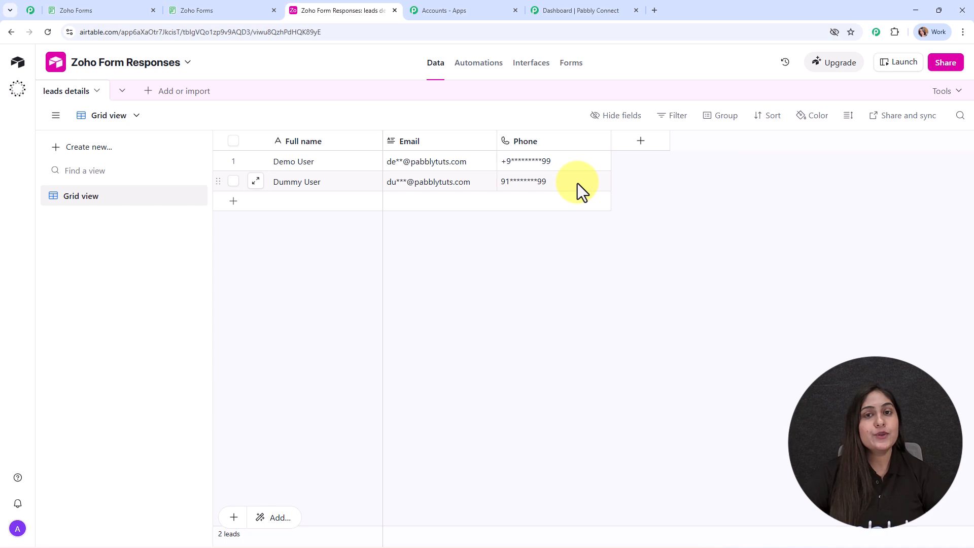
# View Pabbly Connect on the All Pabbly Apps page and return to the Pabbly Connect dashboard.
pyautogui.click(626, 2)
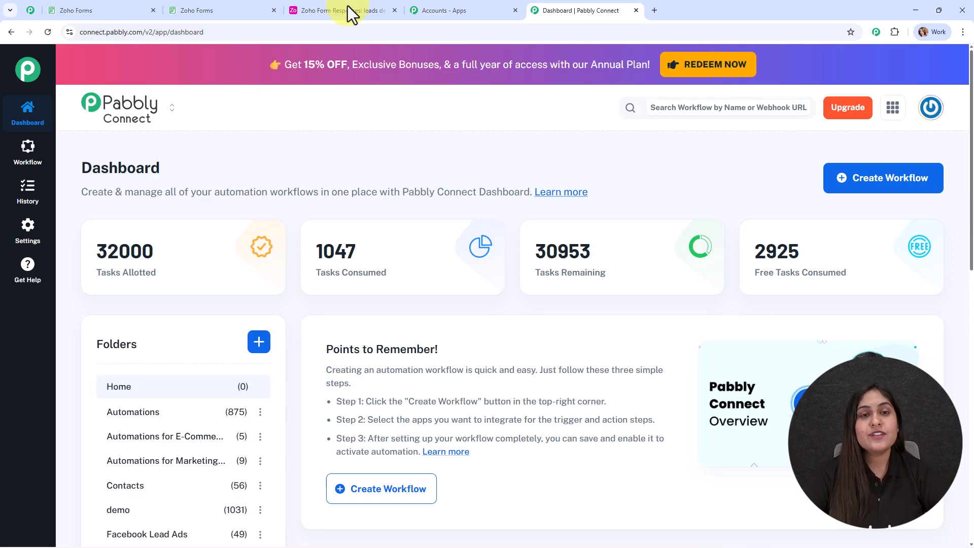
pyautogui.click(463, 8)
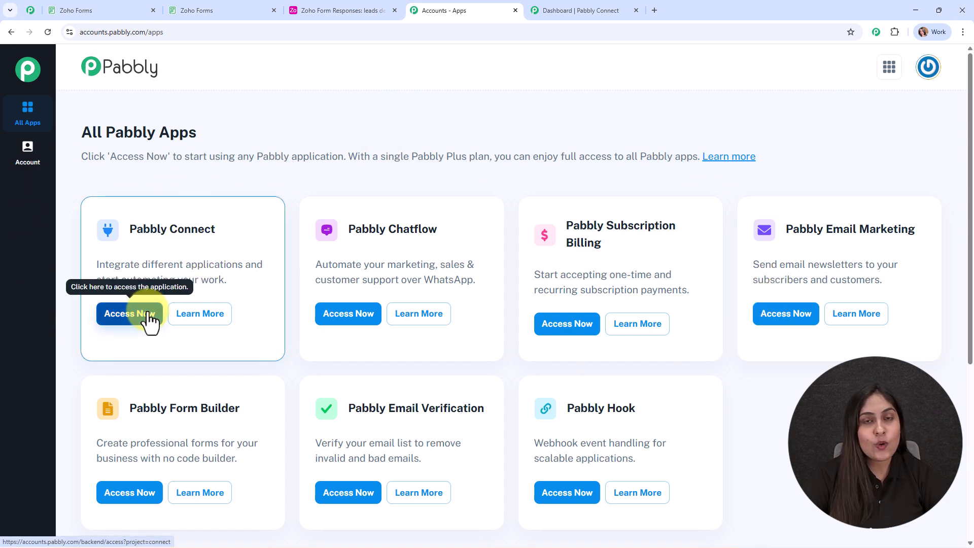
pyautogui.click(620, 8)
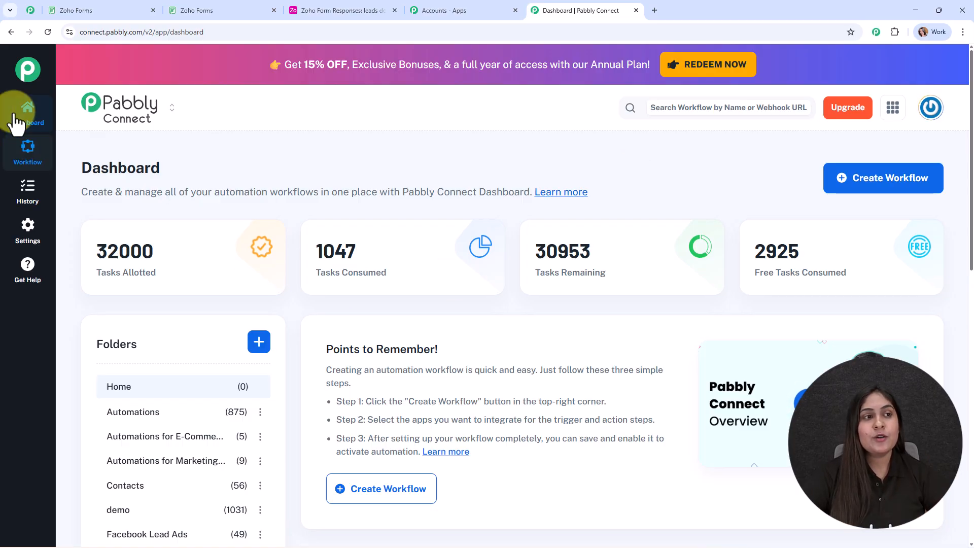
# Look through the Pabbly Community page, including its success stories, customer reviews and the option to join.
pyautogui.click(23, 15)
pyautogui.scroll(-5, 688, 260)
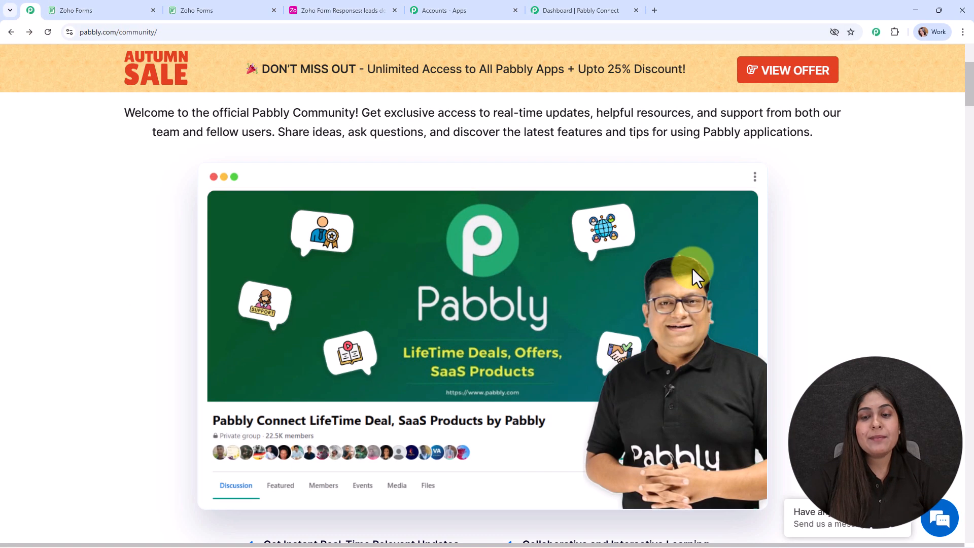
pyautogui.scroll(-15, 703, 308)
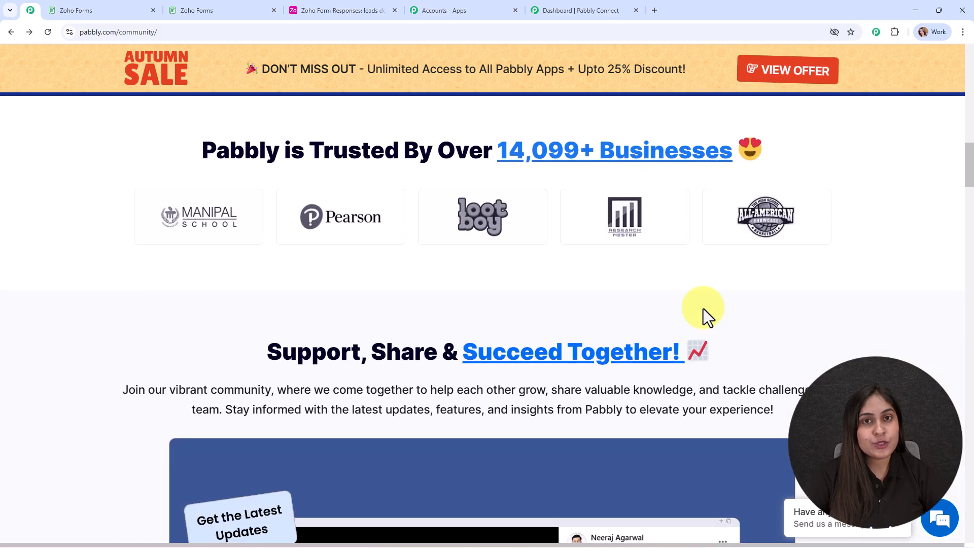
pyautogui.scroll(-20, 703, 308)
pyautogui.scroll(-15, 703, 309)
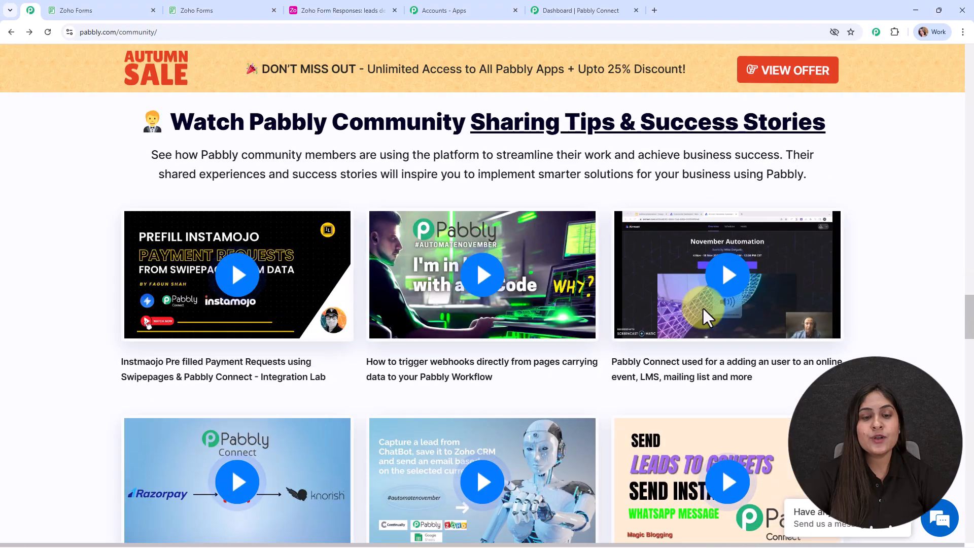
pyautogui.scroll(-15, 703, 309)
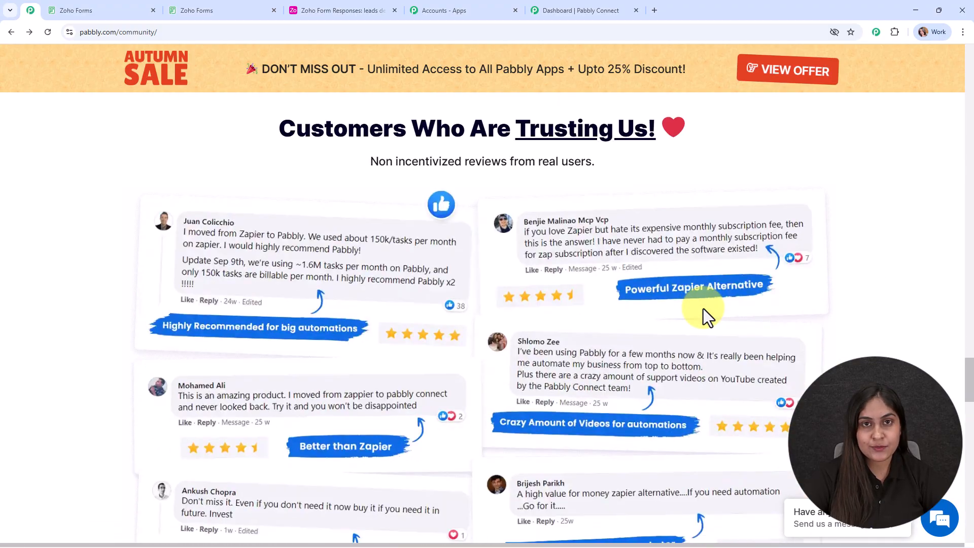
pyautogui.scroll(-15, 703, 308)
pyautogui.scroll(-14, 703, 309)
pyautogui.scroll(15, 703, 309)
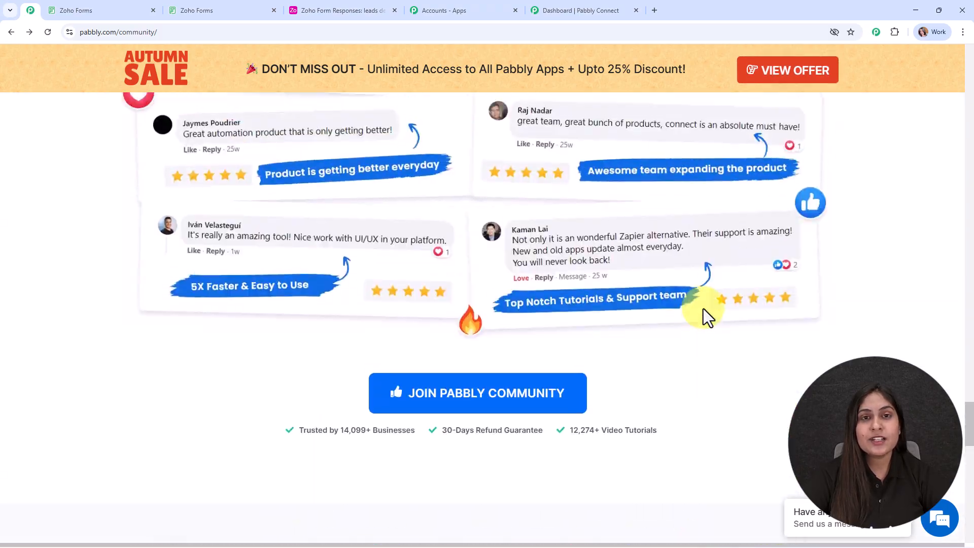
pyautogui.scroll(15, 703, 308)
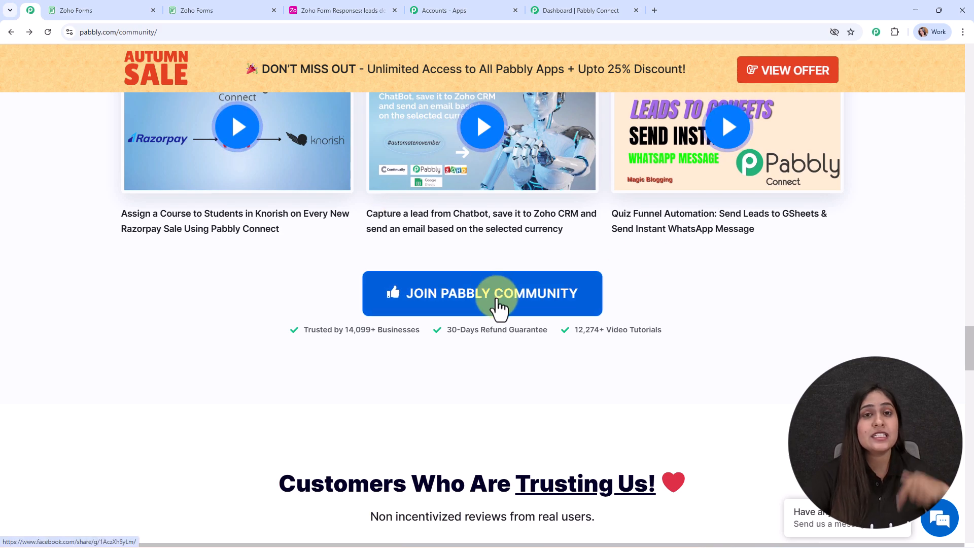
pyautogui.scroll(3, 963, 200)
pyautogui.scroll(20, 963, 203)
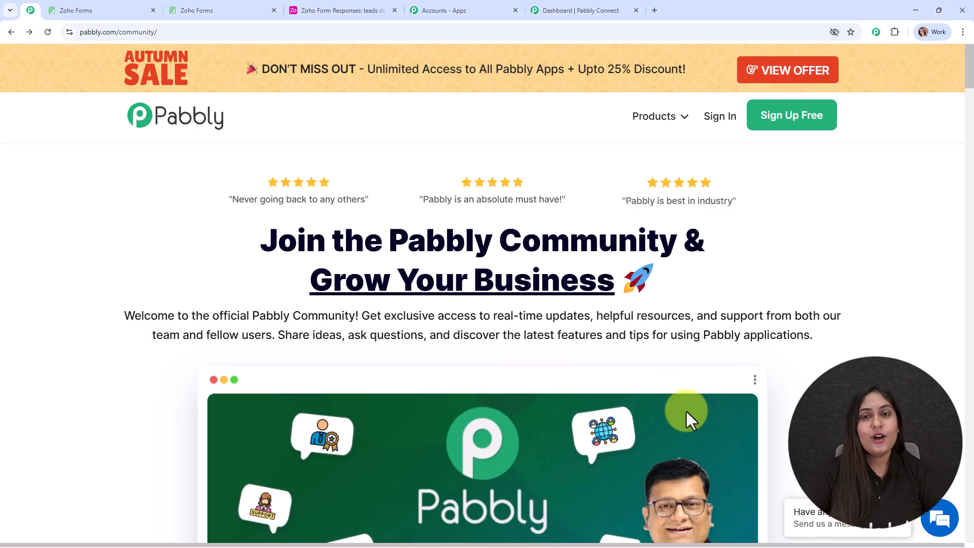
# Start a new workflow from the Pabbly Connect dashboard using the New (Beta) workflow builder.
pyautogui.click(599, 2)
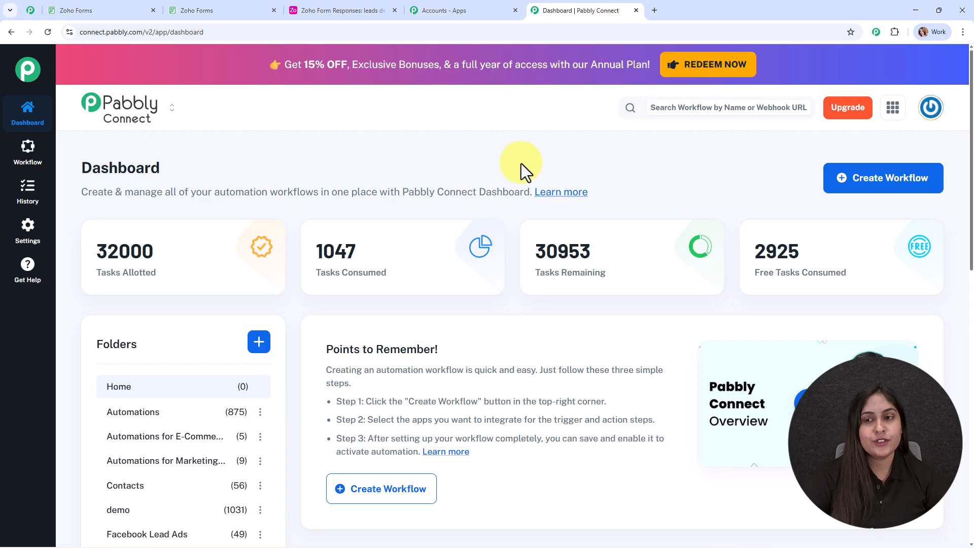
pyautogui.click(924, 187)
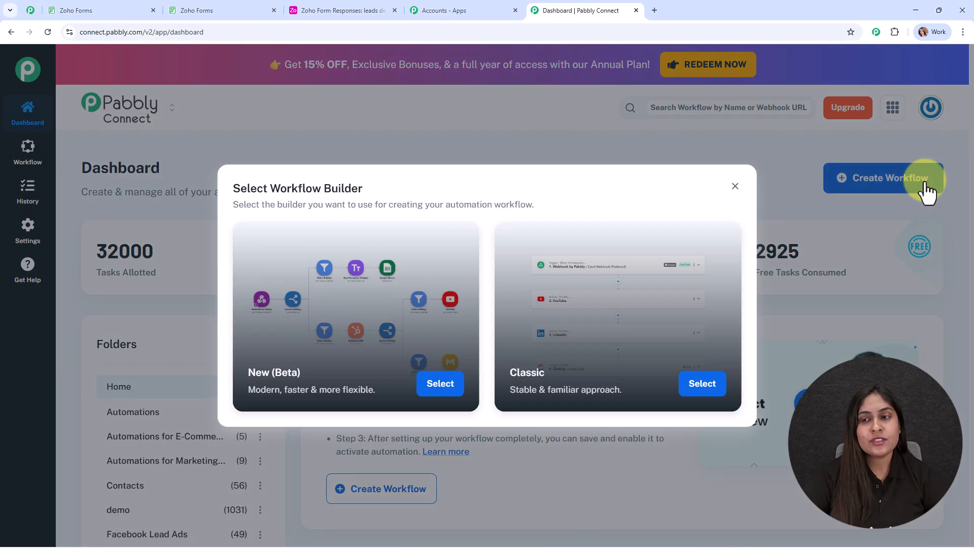
pyautogui.moveTo(374, 190); pyautogui.dragTo(203, 177)
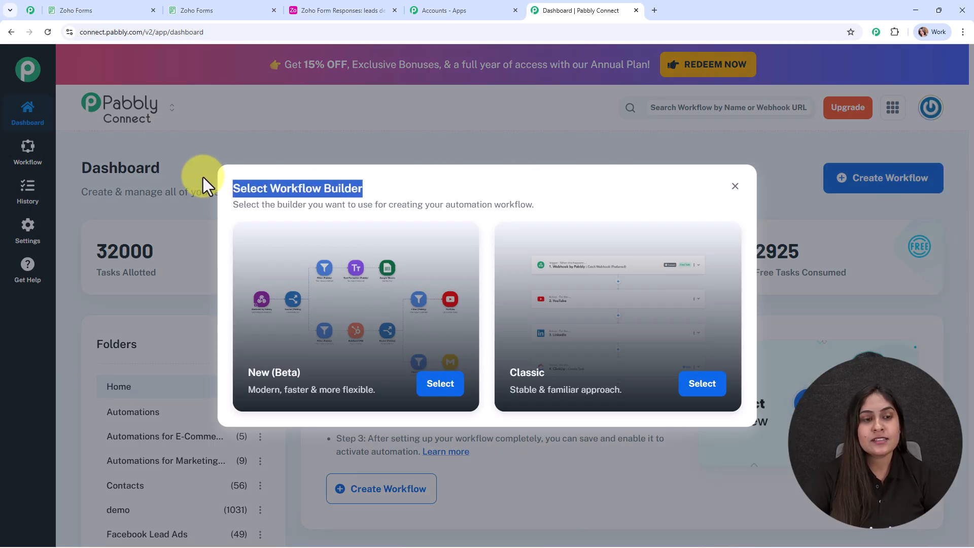
pyautogui.click(407, 178)
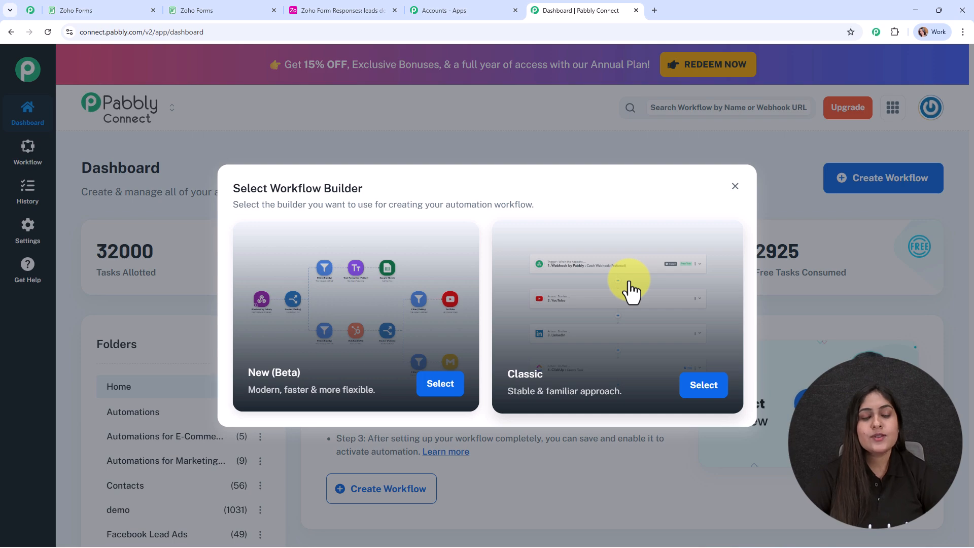
pyautogui.click(442, 386)
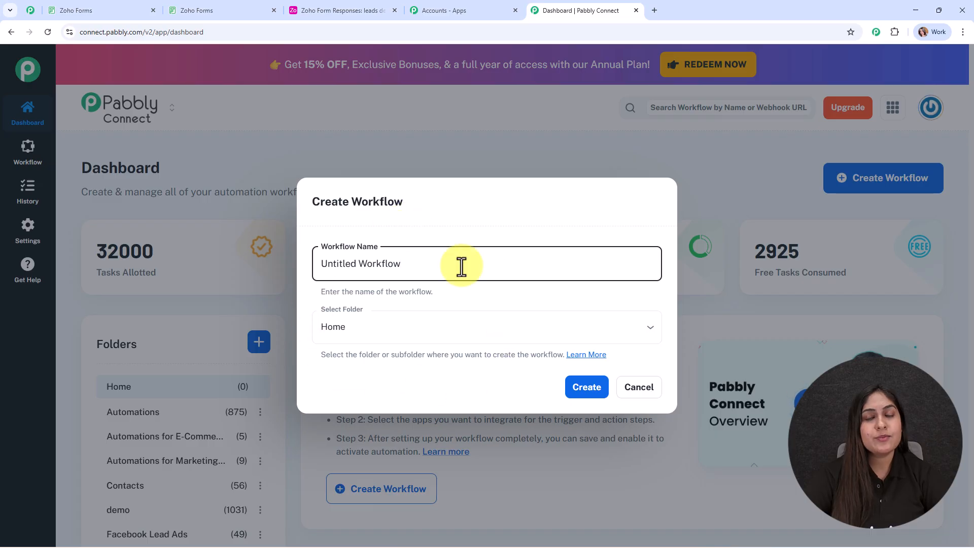
# Name the workflow "Send Zoho Form Responses to Airtable in Seconds".
pyautogui.moveTo(461, 266); pyautogui.dragTo(329, 269)
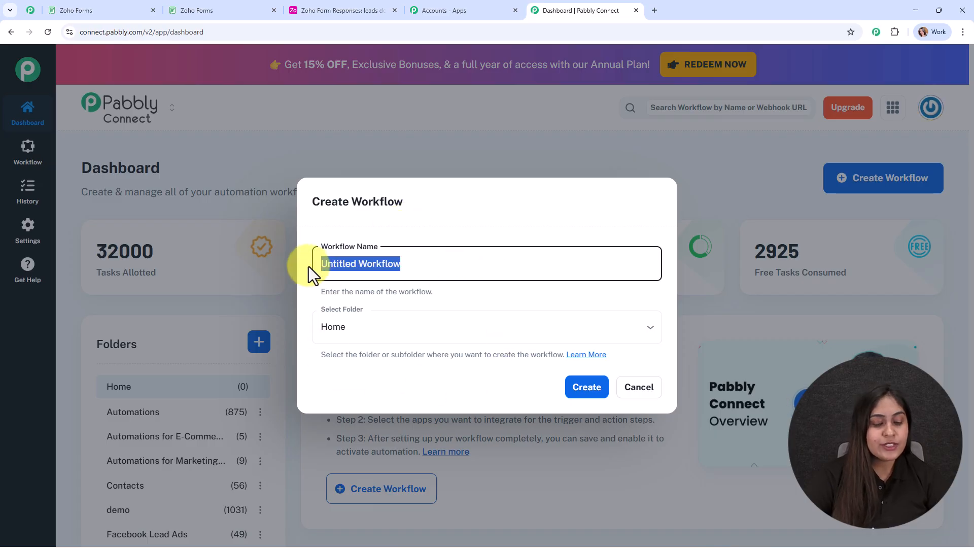
pyautogui.write('Send Zoho Form Responses to Airtable in Seconds')
pyautogui.moveTo(323, 264); pyautogui.dragTo(576, 261)
pyautogui.click(592, 291)
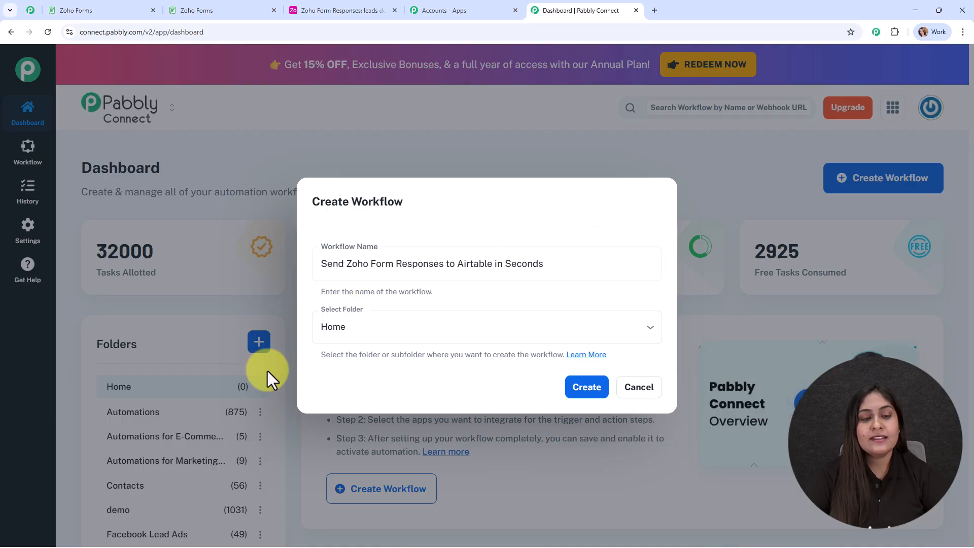
# Choose the Automations folder as the location for the workflow.
pyautogui.click(407, 323)
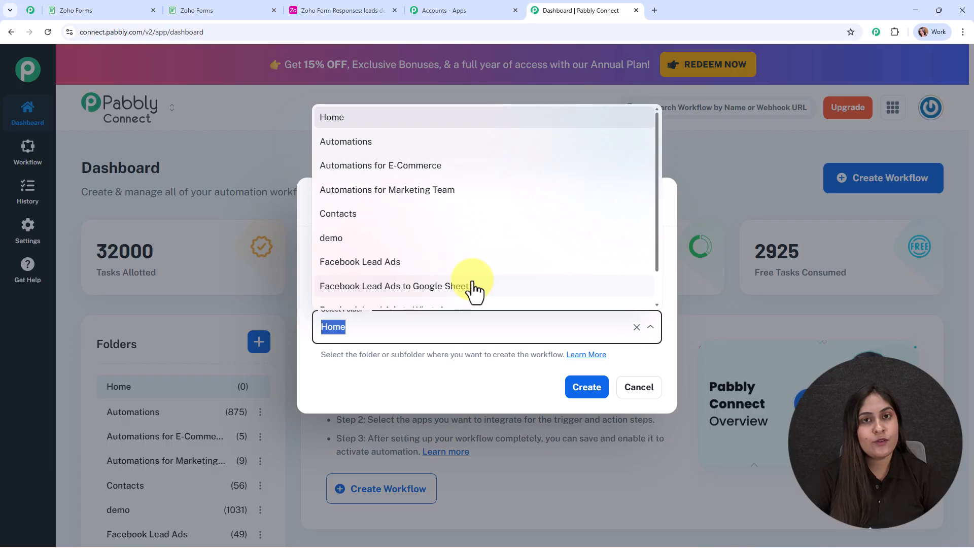
pyautogui.scroll(-1, 535, 256)
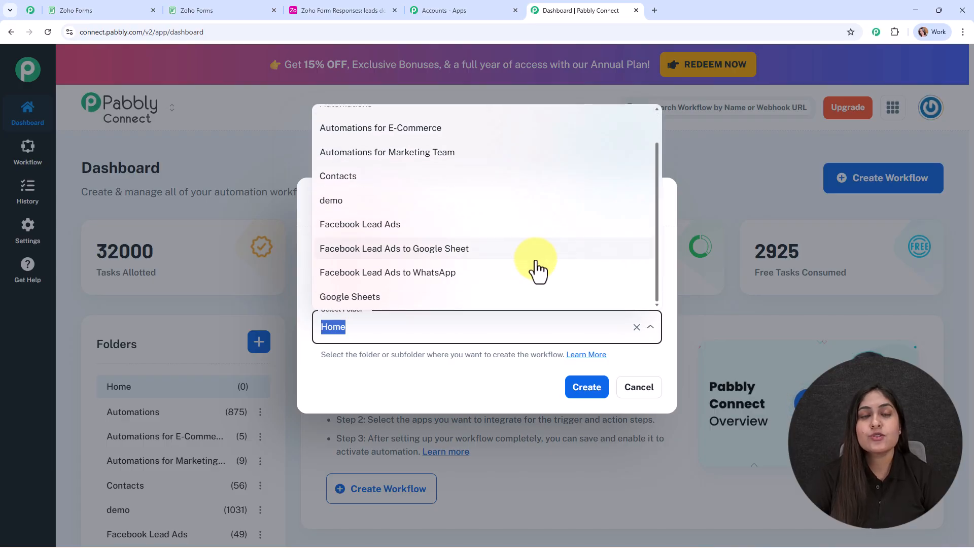
pyautogui.scroll(1, 536, 276)
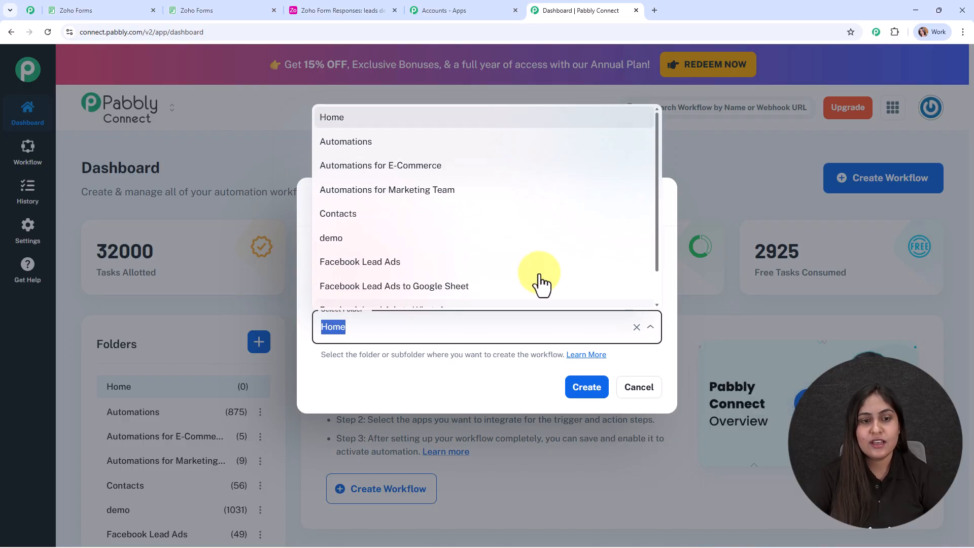
pyautogui.click(537, 147)
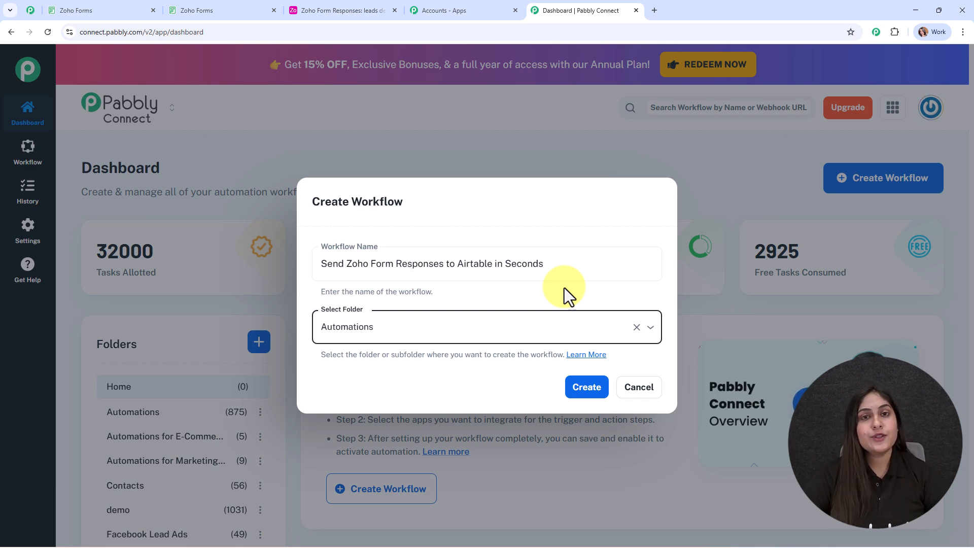
# Read the Pabbly help article on folders, covering team member restrictions and folder creation.
pyautogui.click(599, 358)
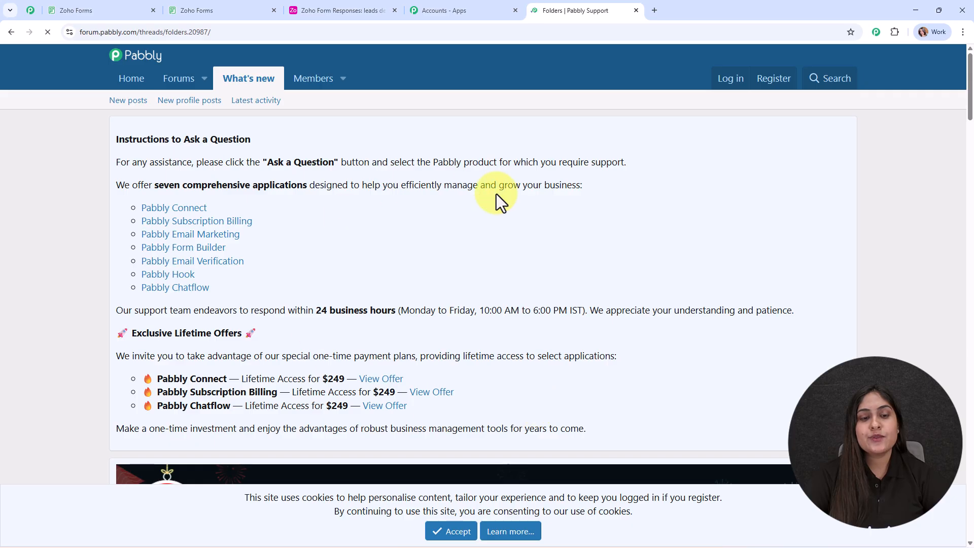
pyautogui.scroll(-5, 517, 299)
pyautogui.scroll(-5, 516, 299)
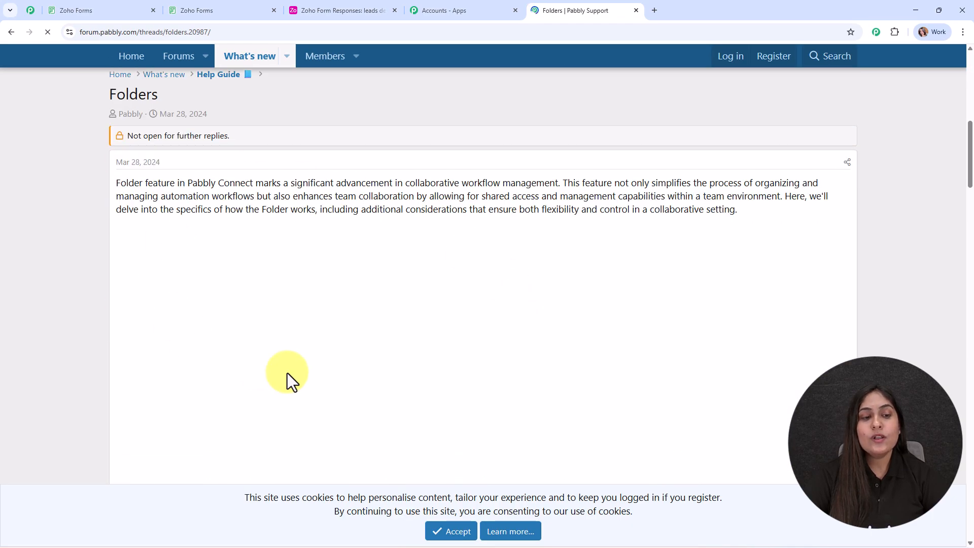
pyautogui.scroll(-6, 338, 367)
pyautogui.scroll(-10, 364, 393)
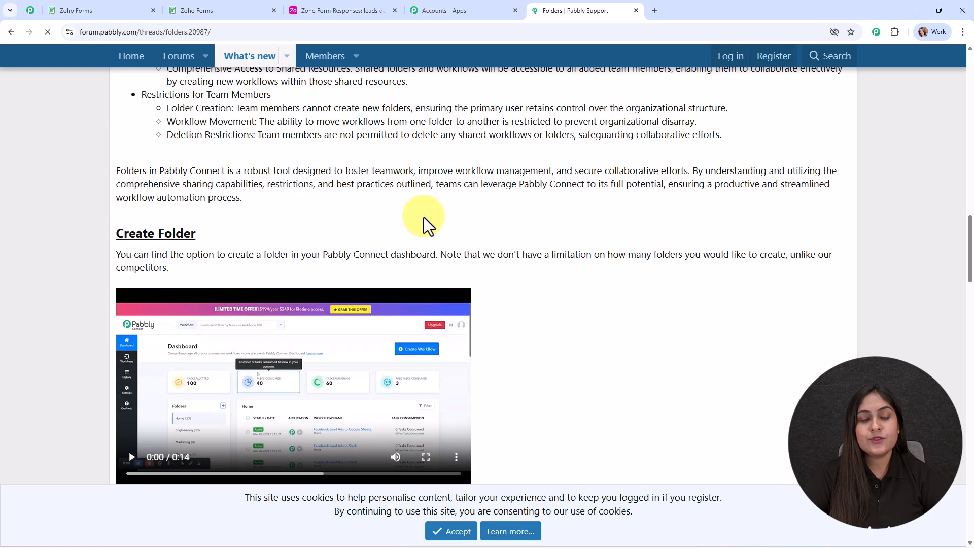
pyautogui.scroll(-4, 695, 381)
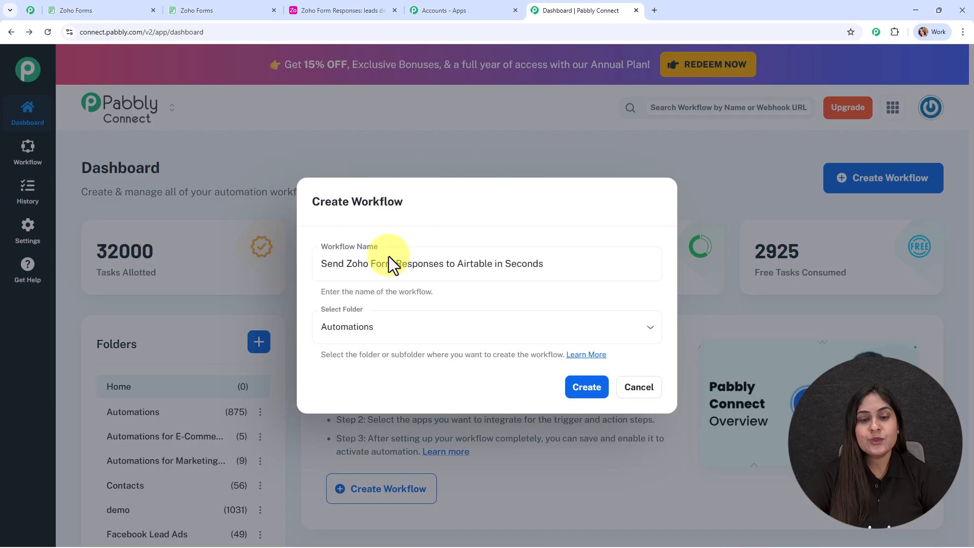
# Create the workflow and choose Zoho Forms as its trigger app.
pyautogui.click(607, 386)
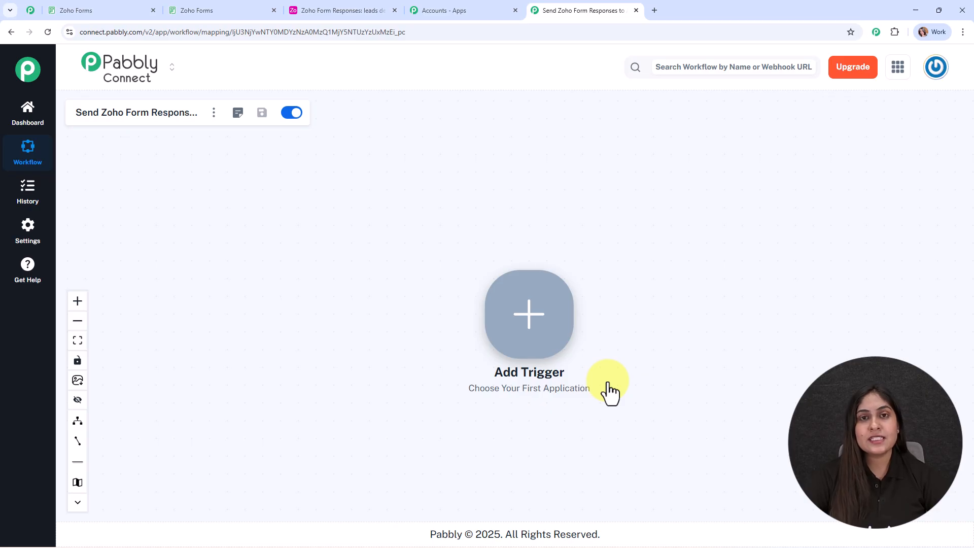
pyautogui.click(528, 320)
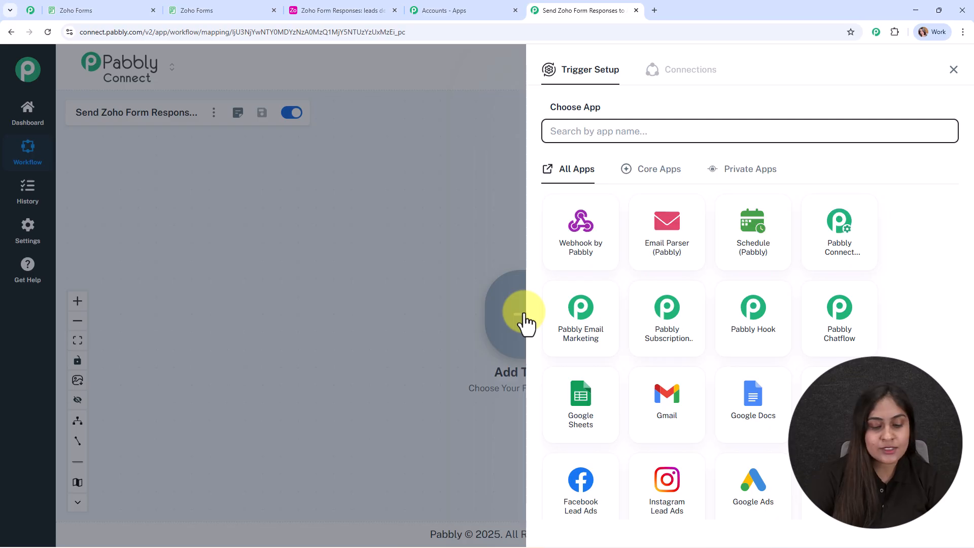
pyautogui.write('zoho')
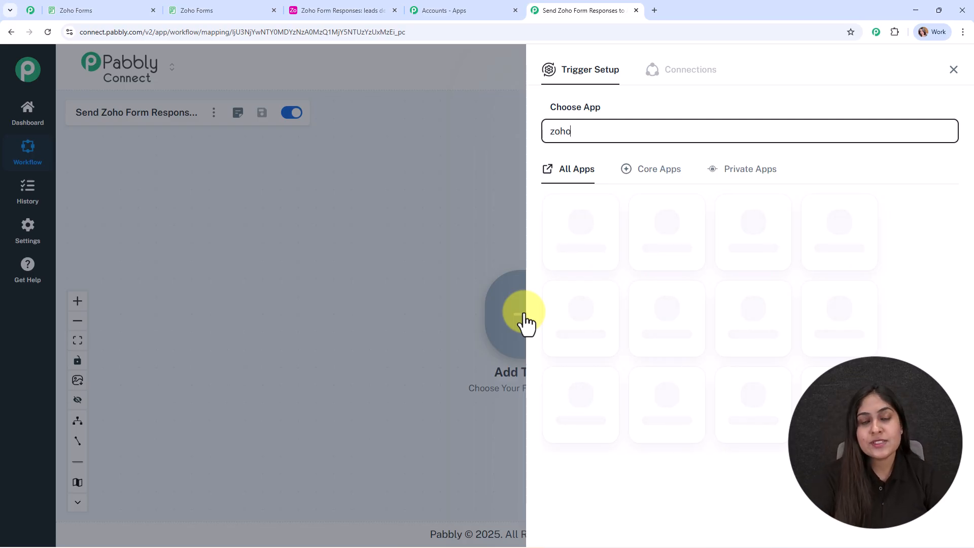
pyautogui.click(726, 322)
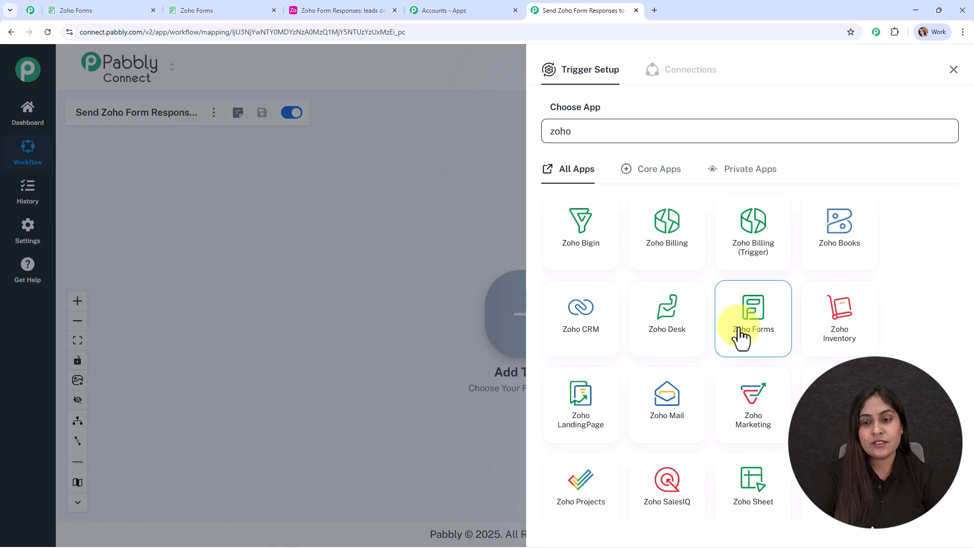
# Set the trigger event to New Form Submitted and connect it to get the webhook URL and setup instructions.
pyautogui.click(557, 192)
pyautogui.click(572, 231)
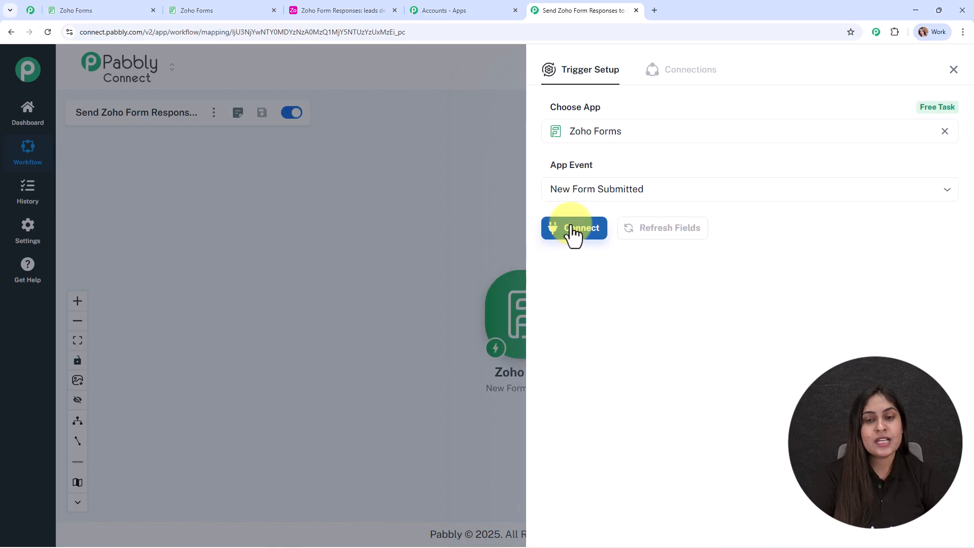
pyautogui.click(573, 230)
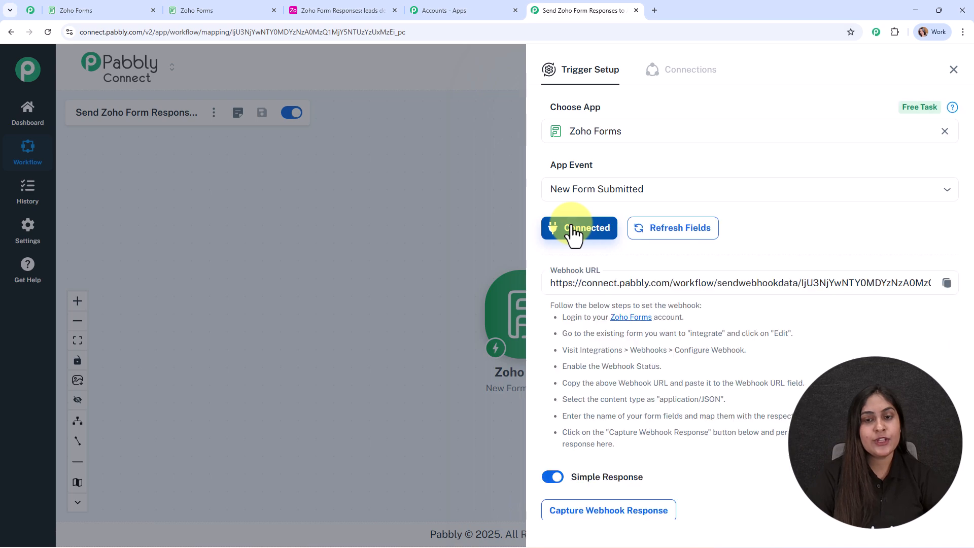
pyautogui.scroll(-1, 844, 220)
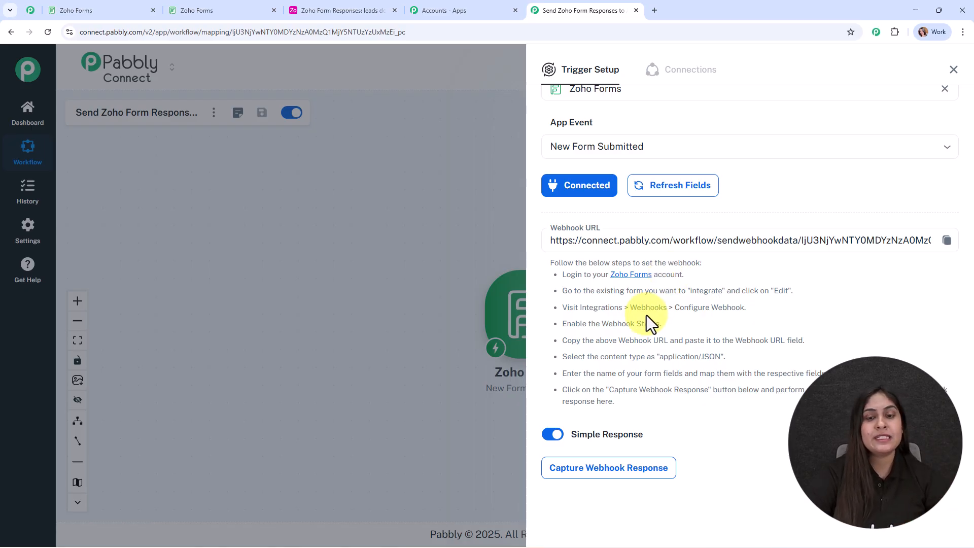
# Read the webhook setup instructions and copy the Zoho Forms trigger's webhook URL.
pyautogui.moveTo(561, 275); pyautogui.dragTo(761, 411)
pyautogui.click(774, 412)
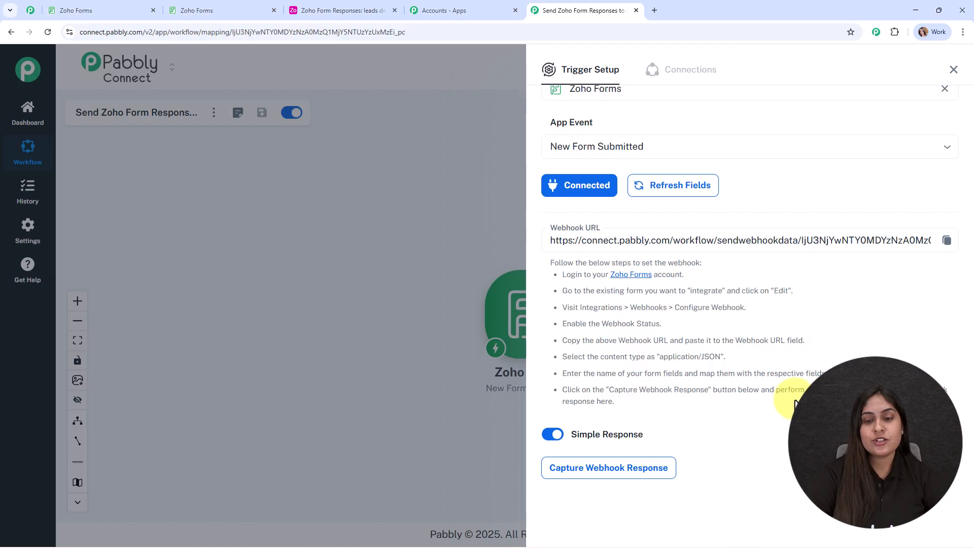
pyautogui.click(948, 241)
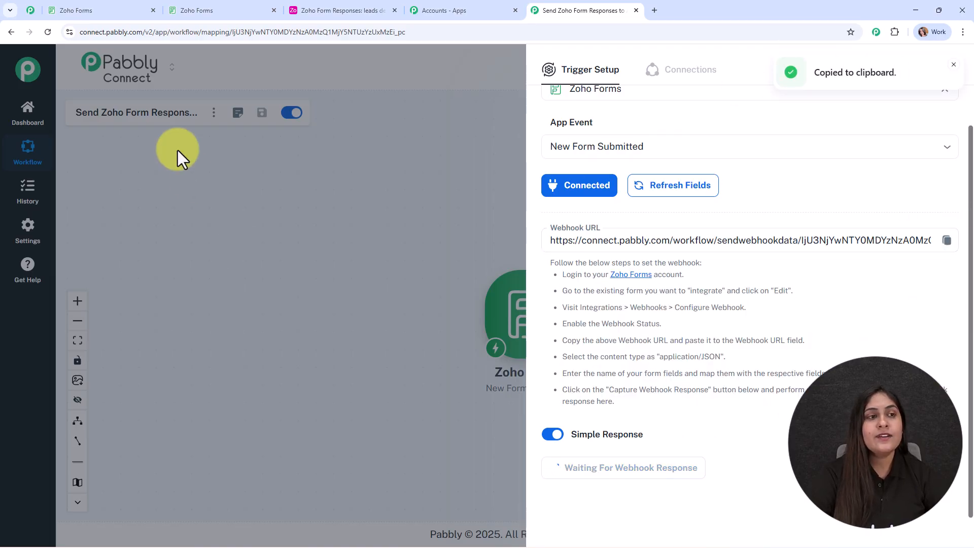
# Switch to Zoho Forms, edit the Contact Us form and open its Webhooks integration configuration.
pyautogui.click(107, 10)
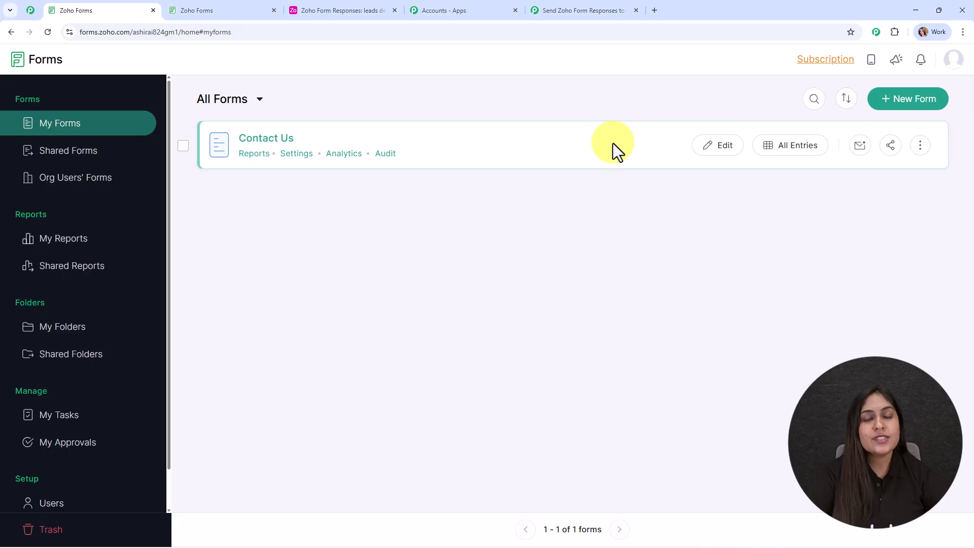
pyautogui.click(708, 148)
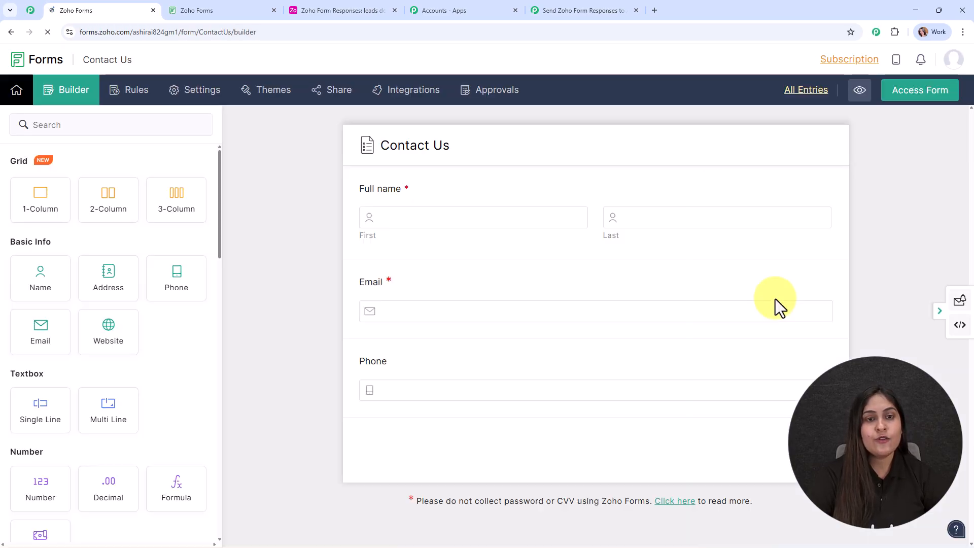
pyautogui.click(405, 102)
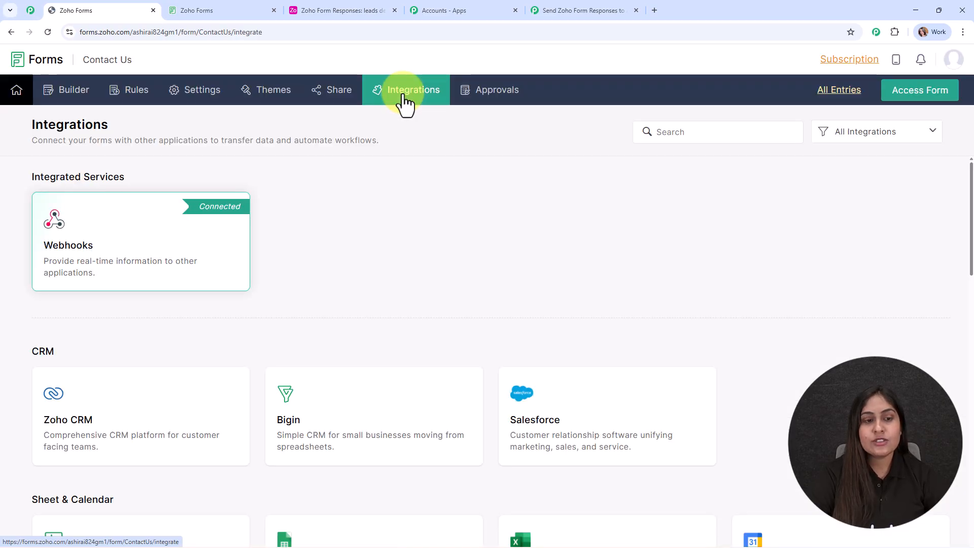
pyautogui.moveTo(115, 285)
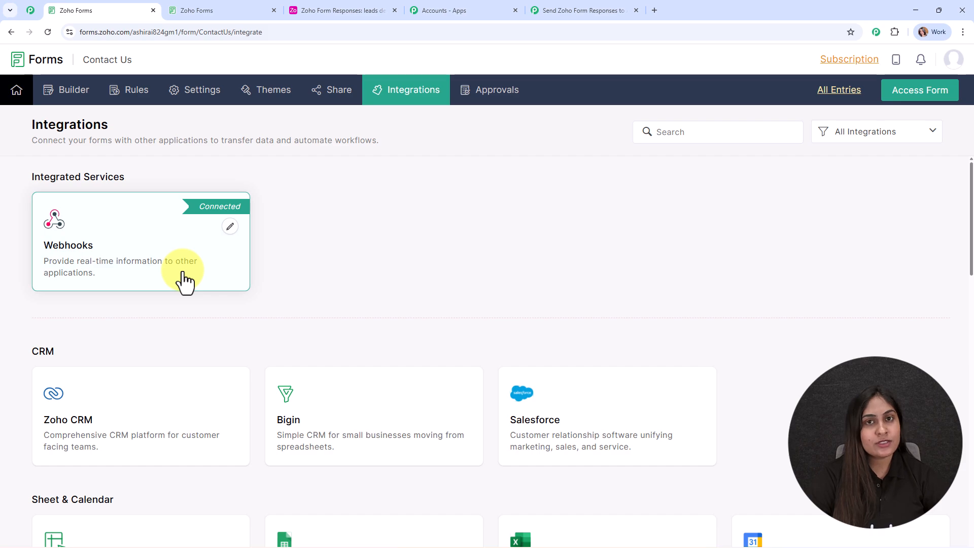
pyautogui.click(133, 227)
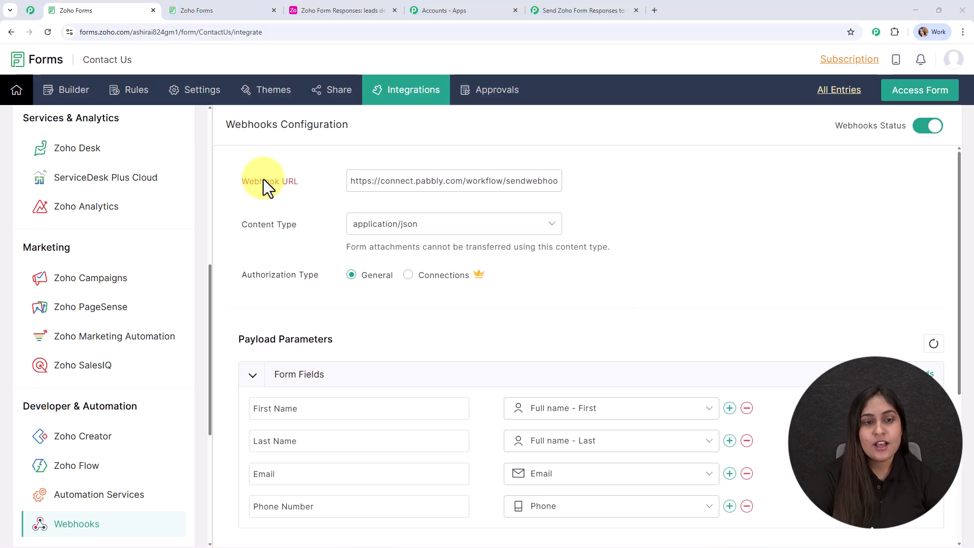
# Replace the existing Webhook URL in the form's webhook configuration with the copied Pabbly webhook URL.
pyautogui.click(468, 187)
pyautogui.hotkey('ctrl', 'a')
pyautogui.press('BackSpace')
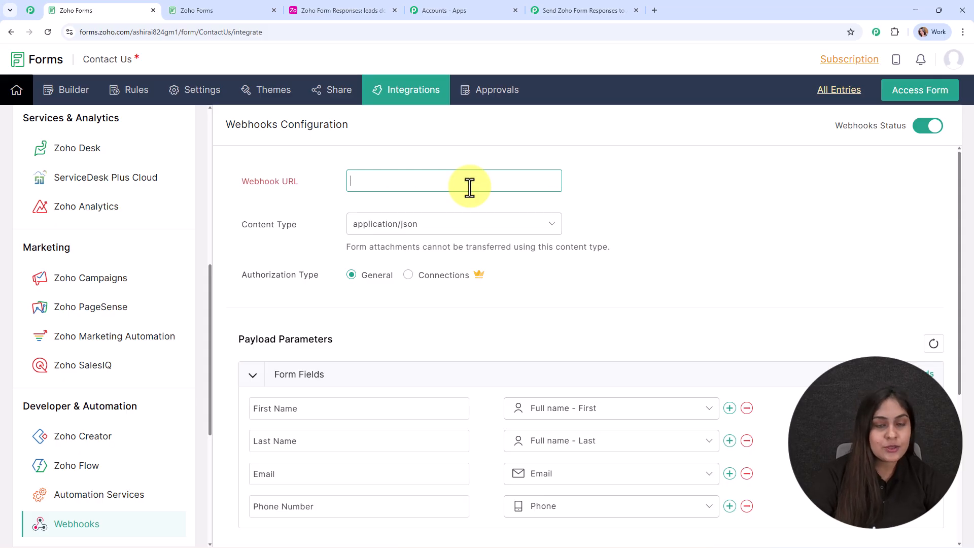
pyautogui.hotkey('ctrl', 'v')
pyautogui.click(590, 188)
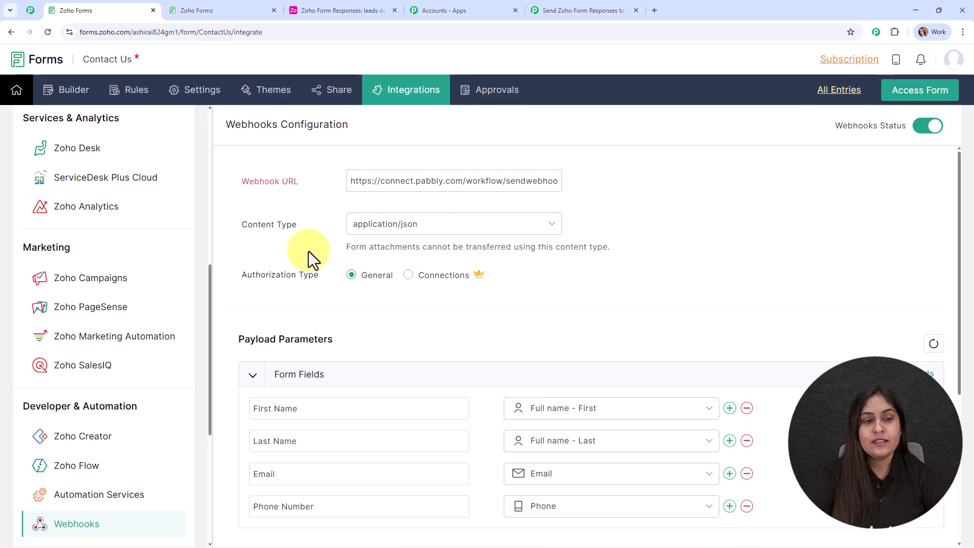
# Select application/json as the content type, check the mapped form fields and save the webhook configuration.
pyautogui.click(446, 223)
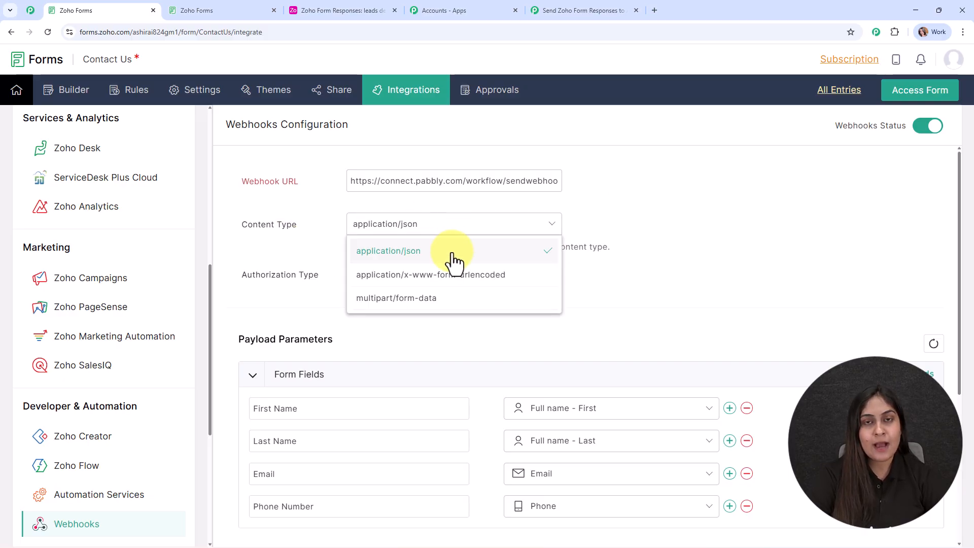
pyautogui.click(453, 254)
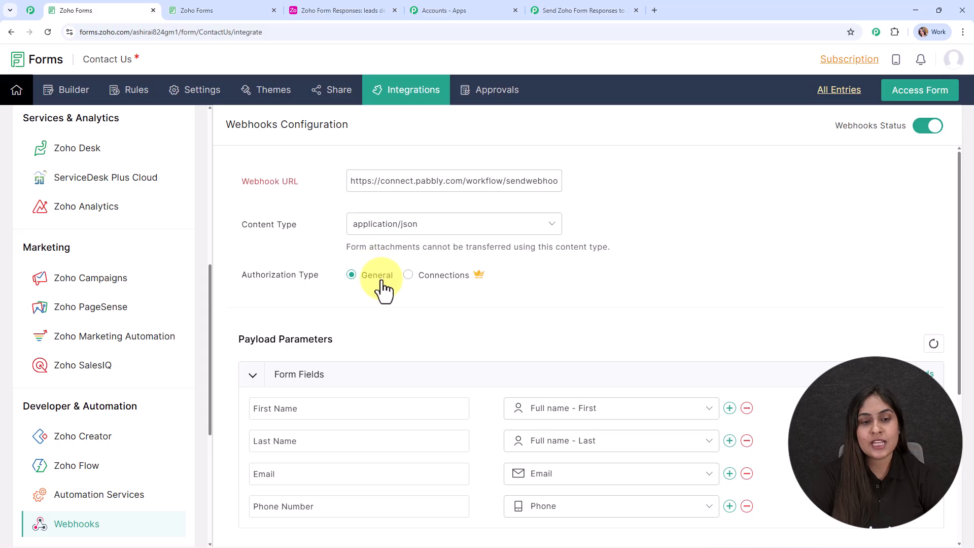
pyautogui.scroll(-3, 476, 308)
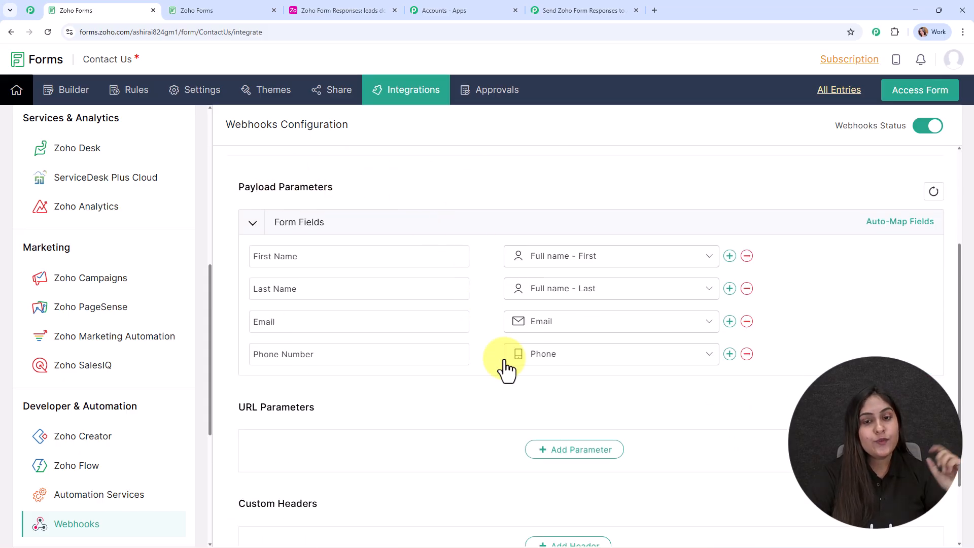
pyautogui.scroll(3, 498, 363)
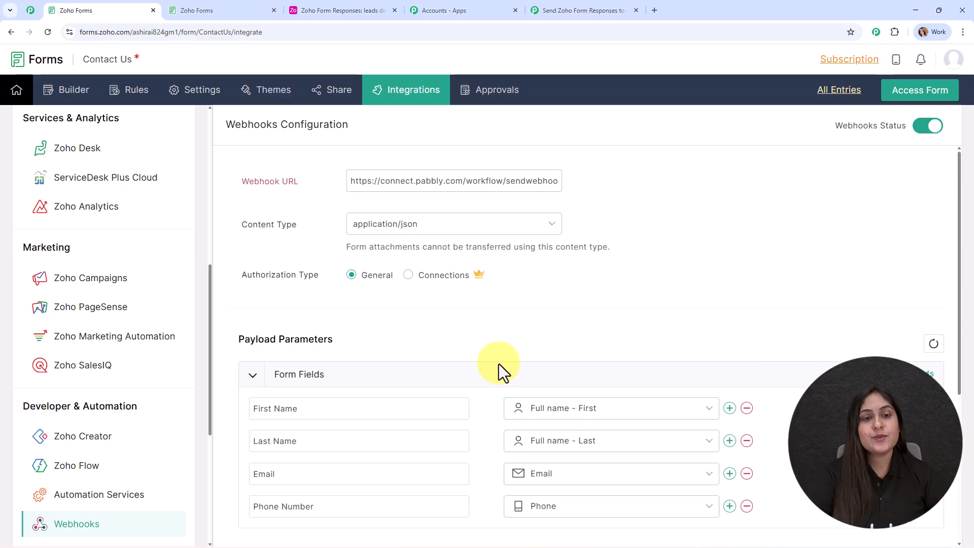
pyautogui.scroll(-5, 486, 315)
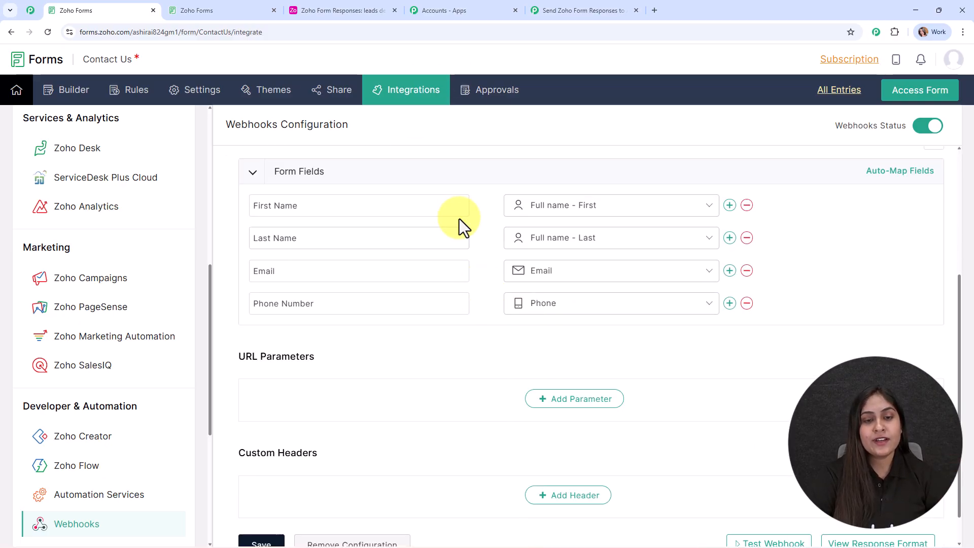
pyautogui.click(267, 508)
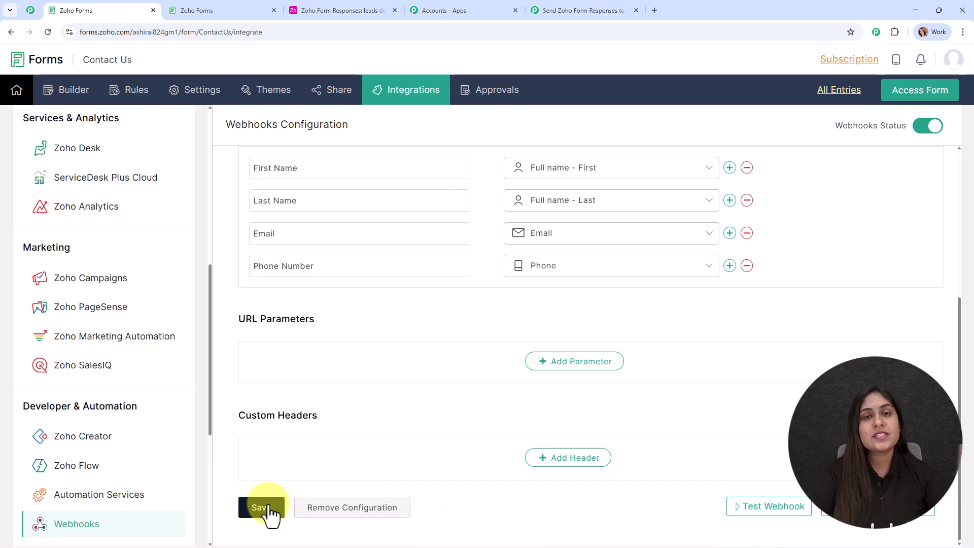
pyautogui.scroll(5, 428, 377)
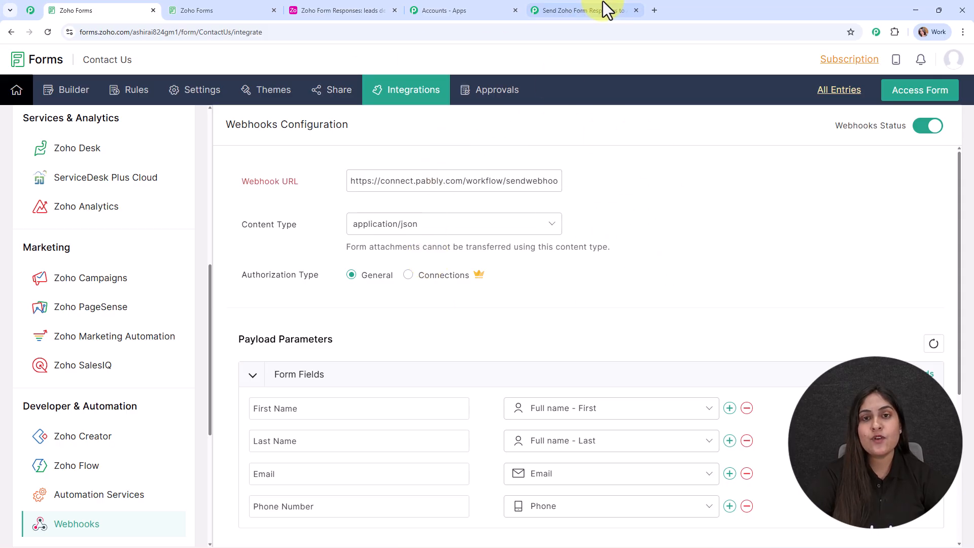
# Close the old live form page and reopen the Contact Us form for a test submission.
pyautogui.click(583, 9)
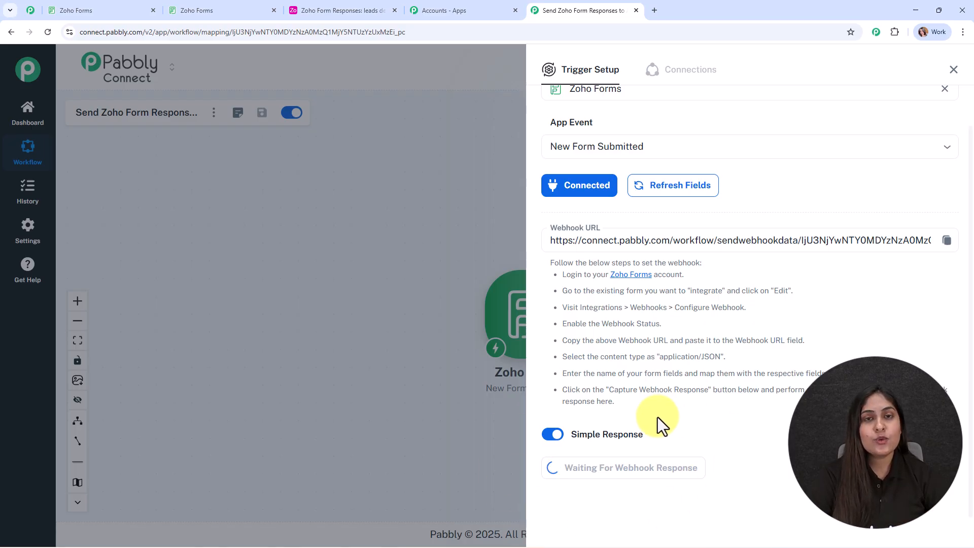
pyautogui.click(274, 11)
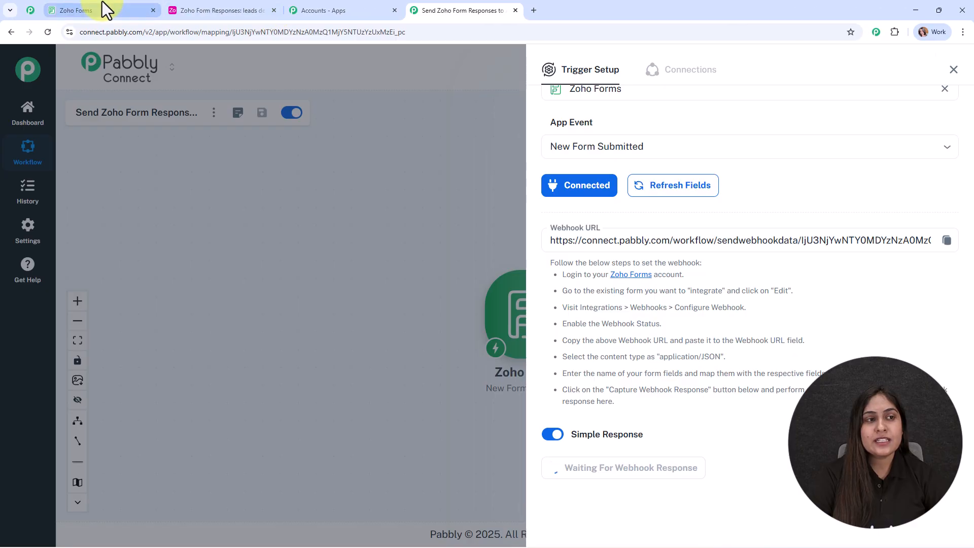
pyautogui.click(102, 7)
pyautogui.click(913, 94)
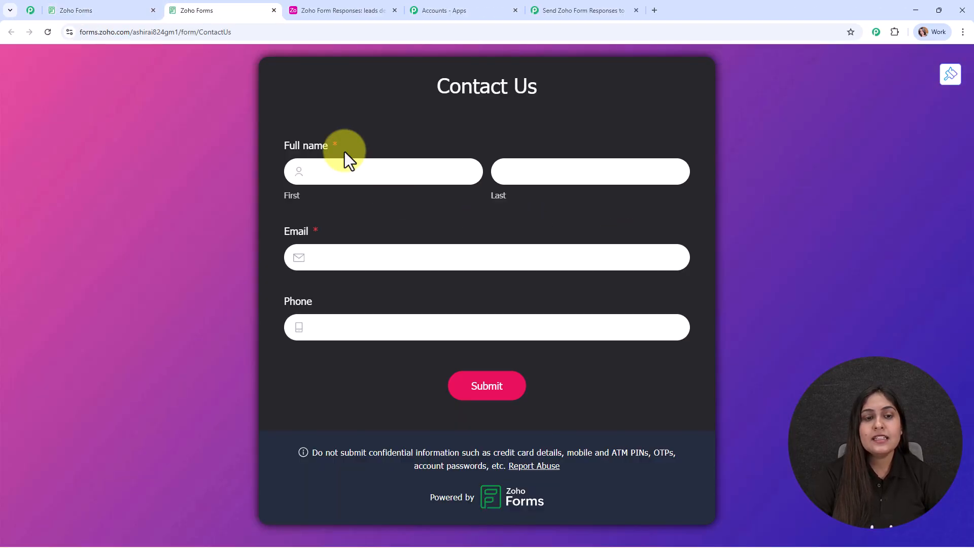
# Fill in the form with the saved test contact's details, correct the e-mail address and submit it.
pyautogui.click(361, 170)
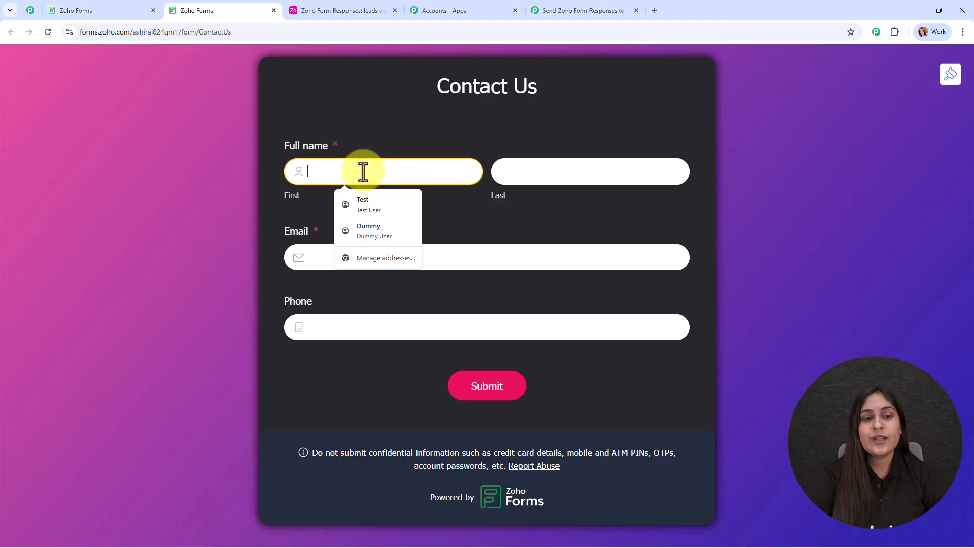
pyautogui.click(375, 206)
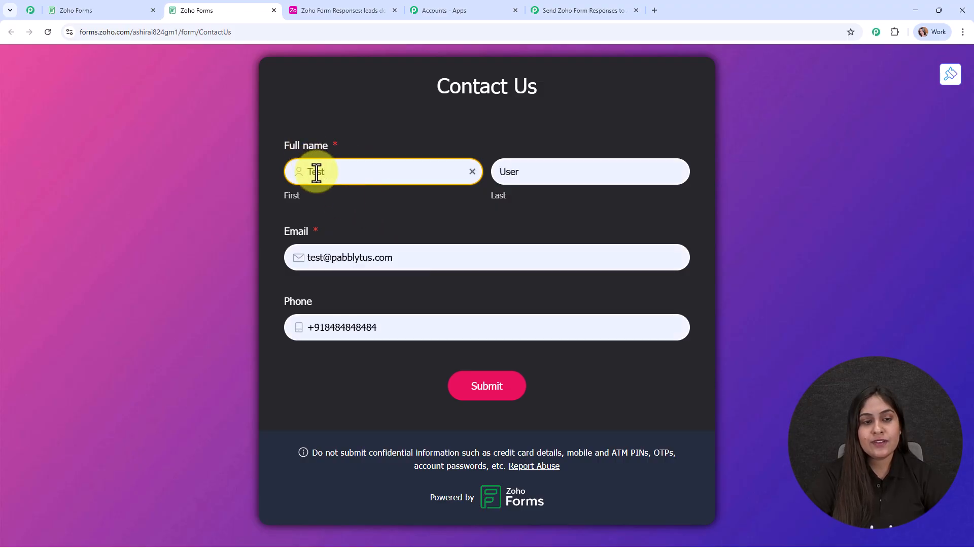
pyautogui.click(366, 257)
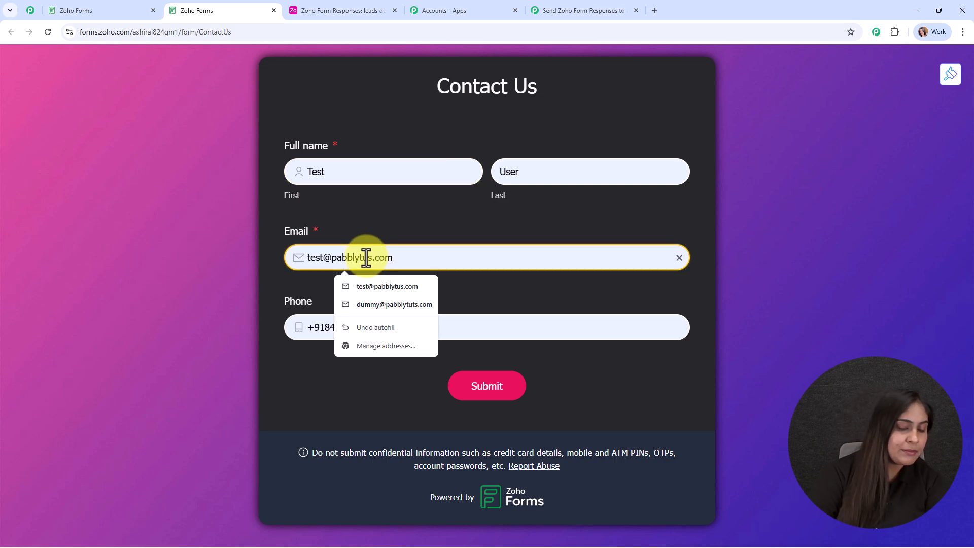
pyautogui.write('t')
pyautogui.click(406, 308)
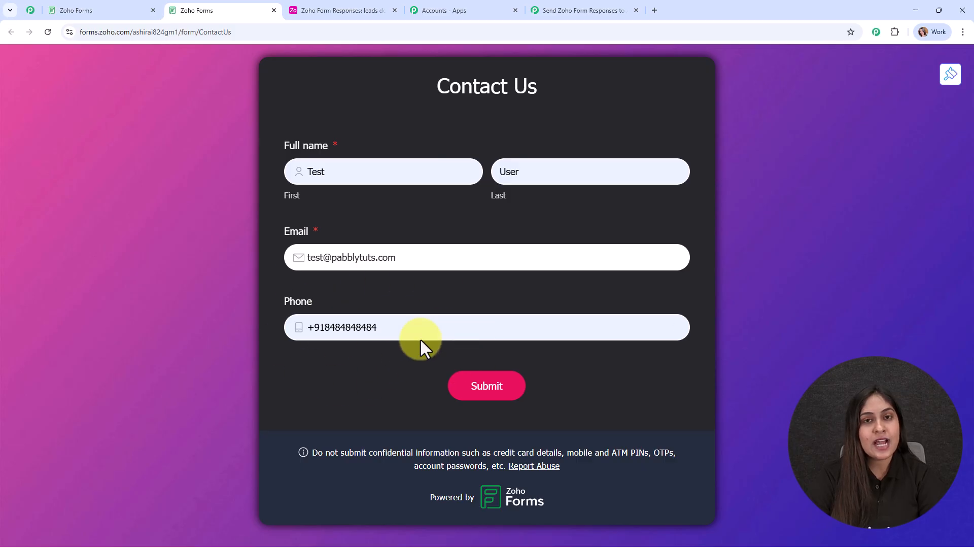
pyautogui.click(485, 388)
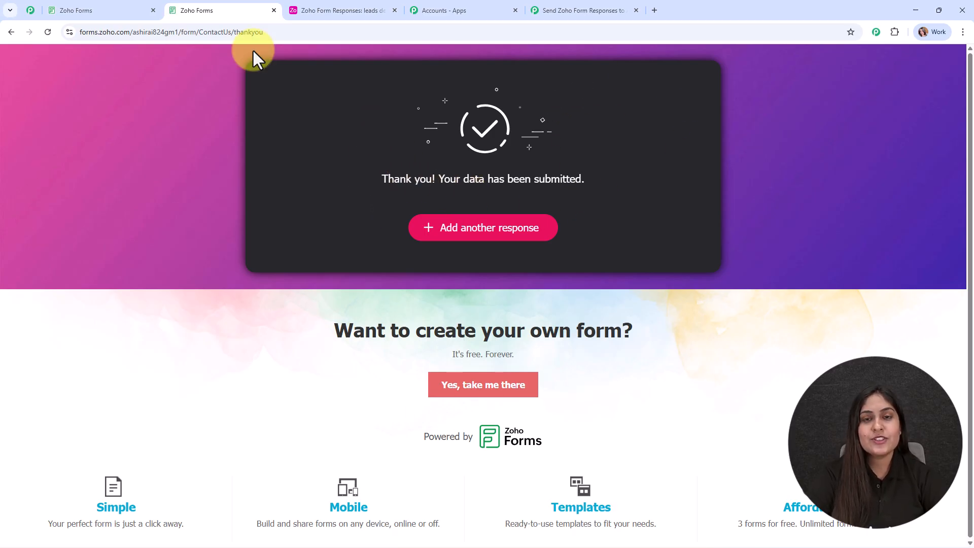
# Switch to the Pabbly Connect workflow, review the captured test response and close the trigger setup.
pyautogui.click(552, 3)
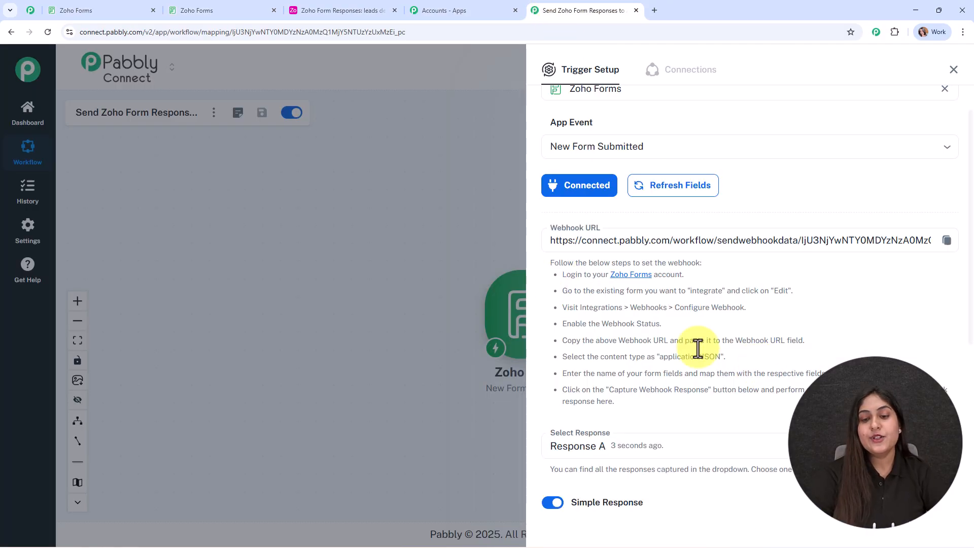
pyautogui.scroll(-6, 741, 402)
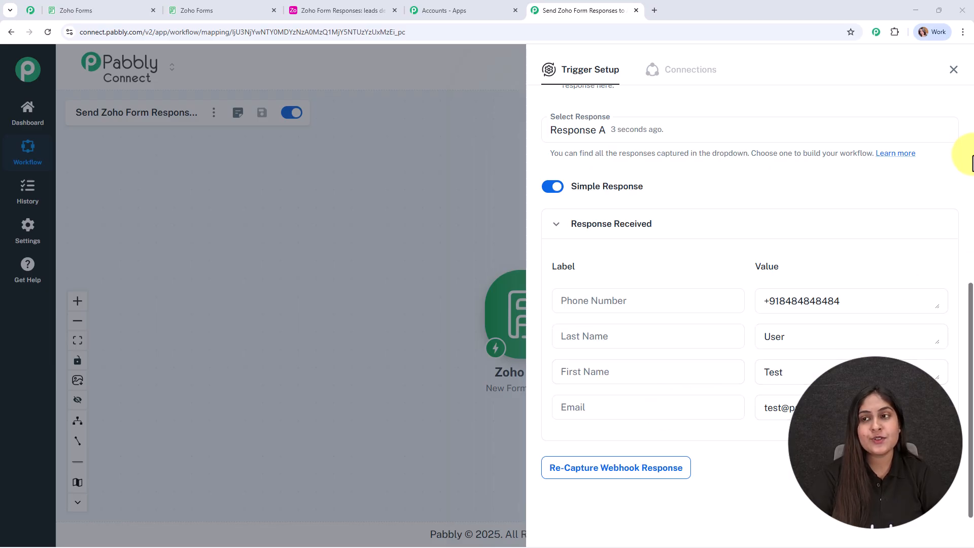
pyautogui.click(953, 70)
# Move the Zoho Forms node toward the left half of the canvas and check the leads details table in Airtable.
pyautogui.moveTo(517, 326); pyautogui.dragTo(317, 225)
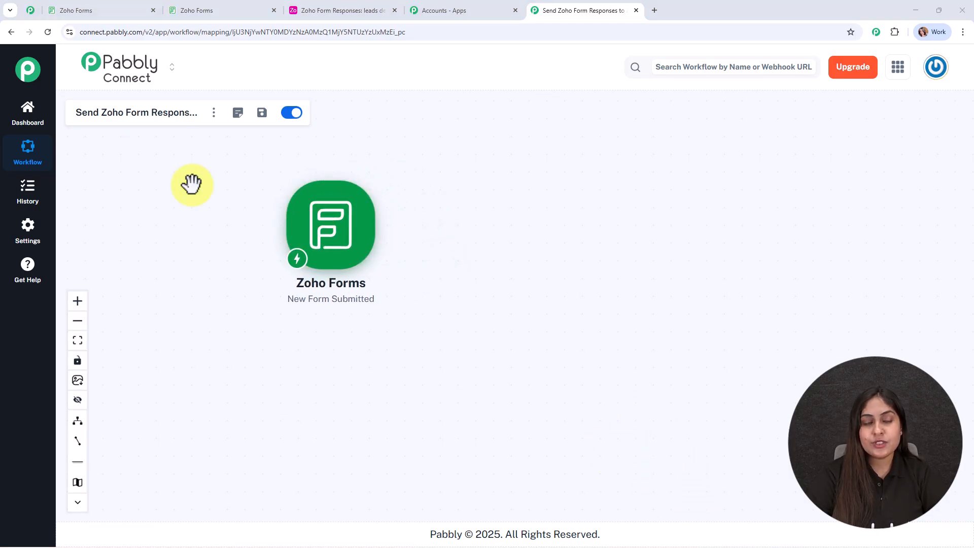
pyautogui.moveTo(326, 212); pyautogui.dragTo(351, 262)
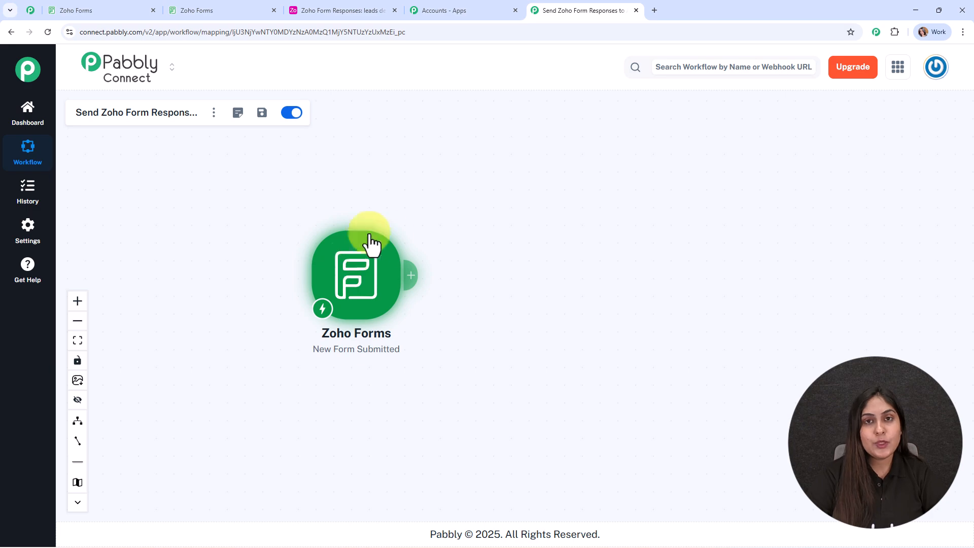
pyautogui.click(357, 6)
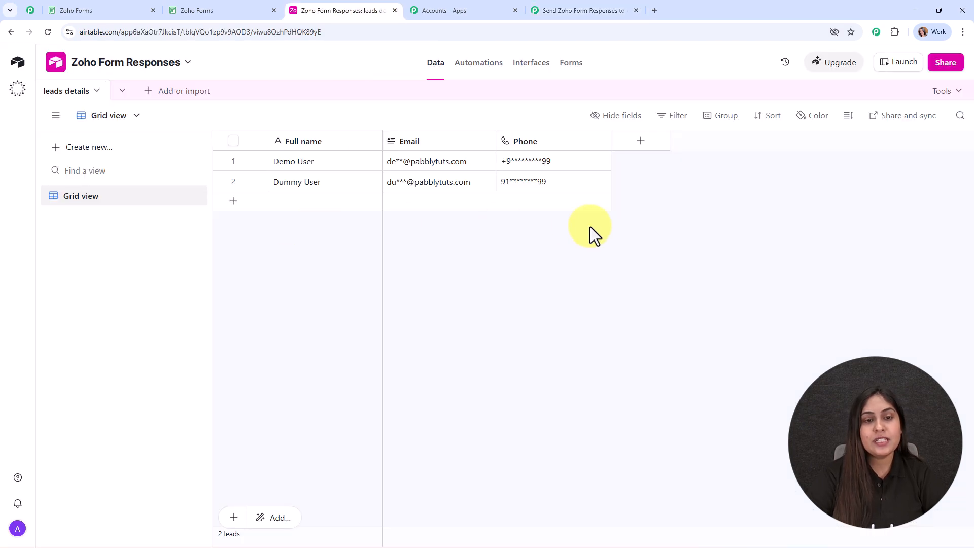
pyautogui.click(561, 10)
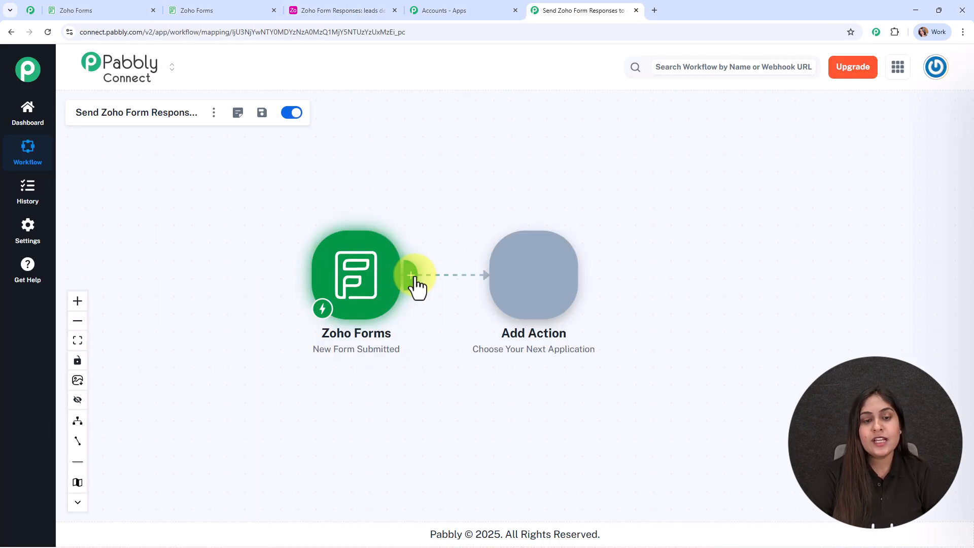
# Add an Airtable action with the Create Record event after the Zoho Forms trigger and open its connection settings.
pyautogui.click(414, 279)
pyautogui.write('a')
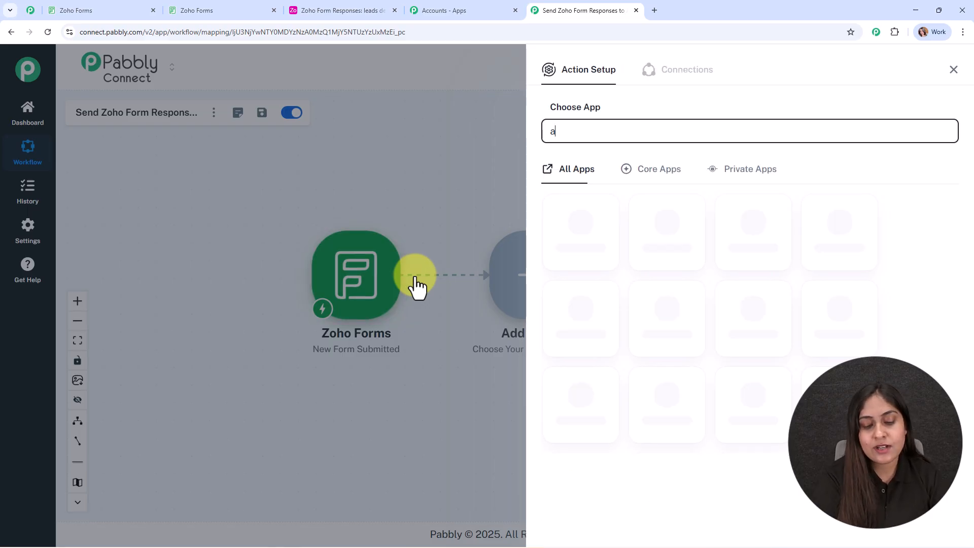
pyautogui.write('irt')
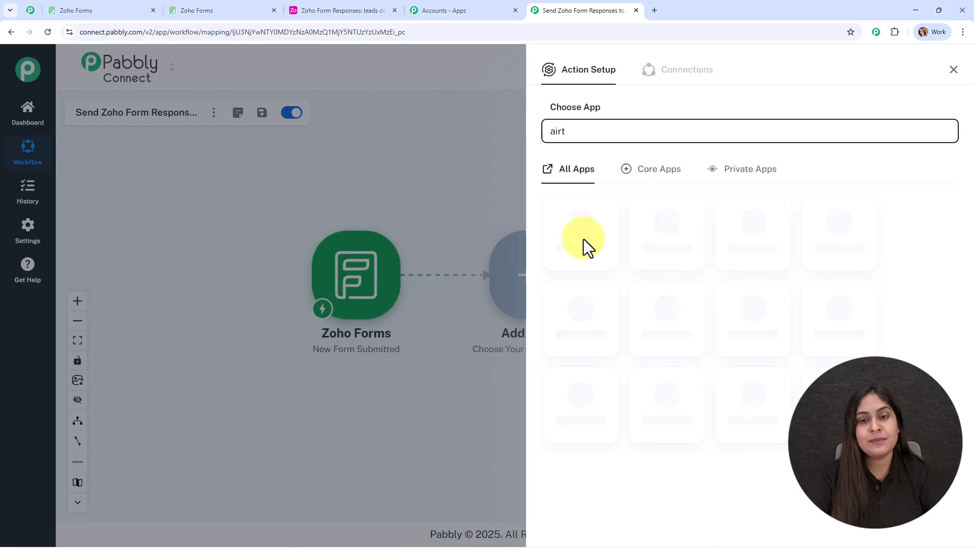
pyautogui.click(596, 238)
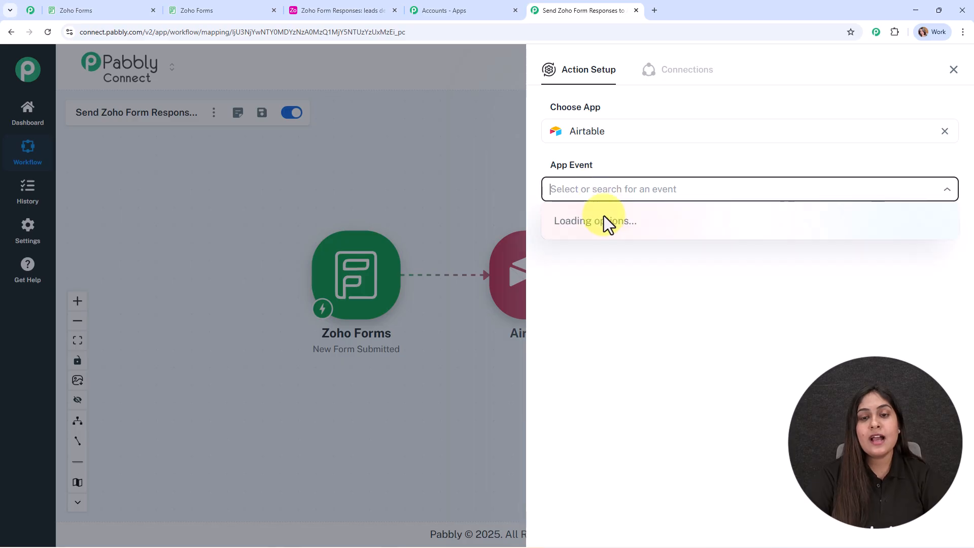
pyautogui.click(601, 218)
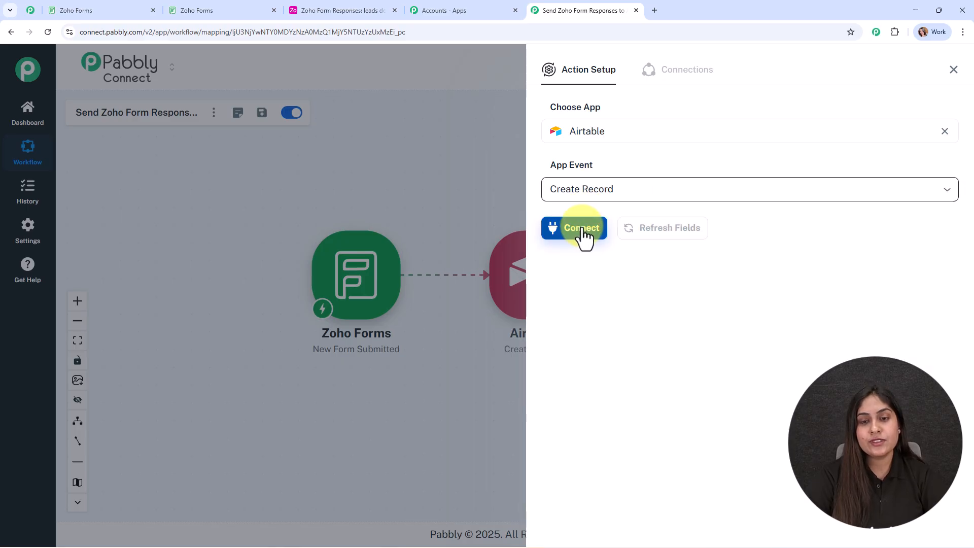
pyautogui.click(583, 231)
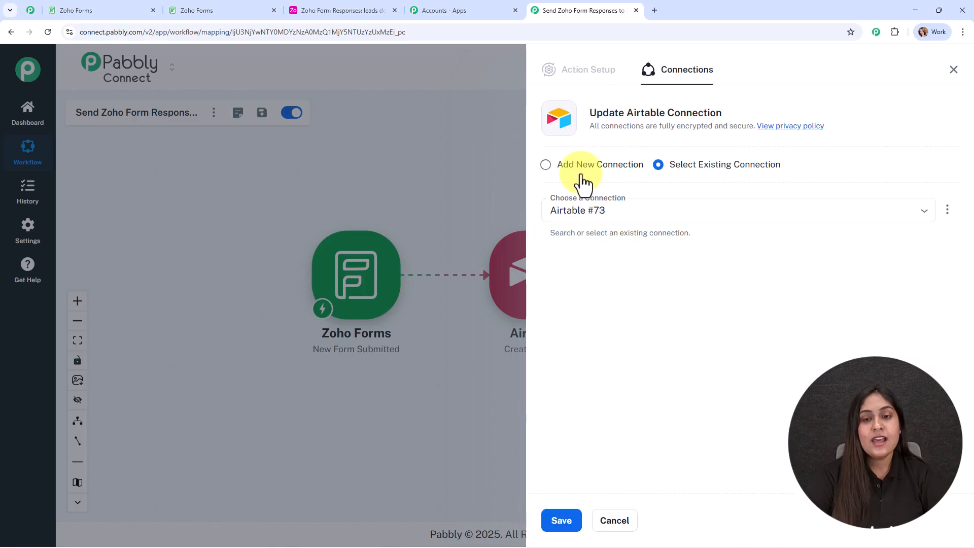
# Create a new Airtable connection and grant Pabbly Connect access to all current and future bases in all workspaces.
pyautogui.click(582, 167)
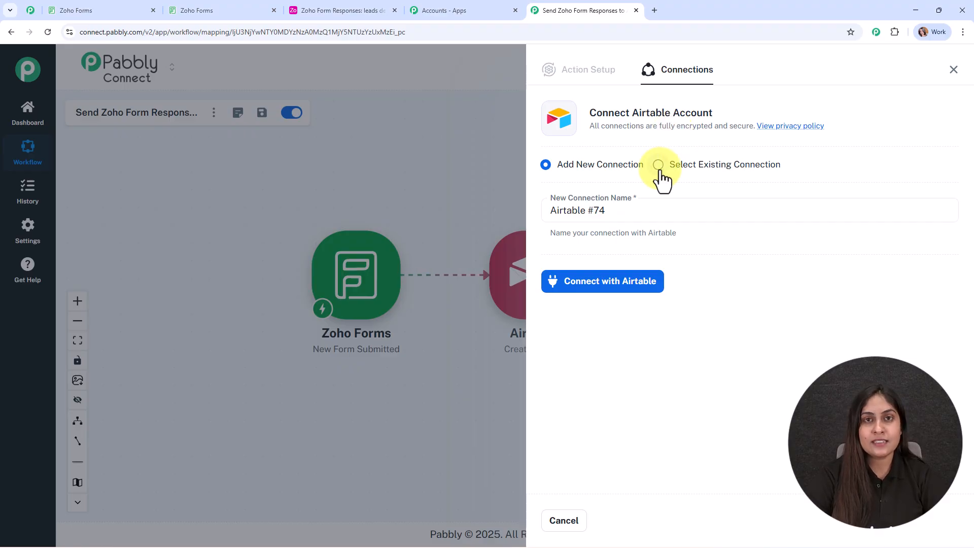
pyautogui.click(599, 288)
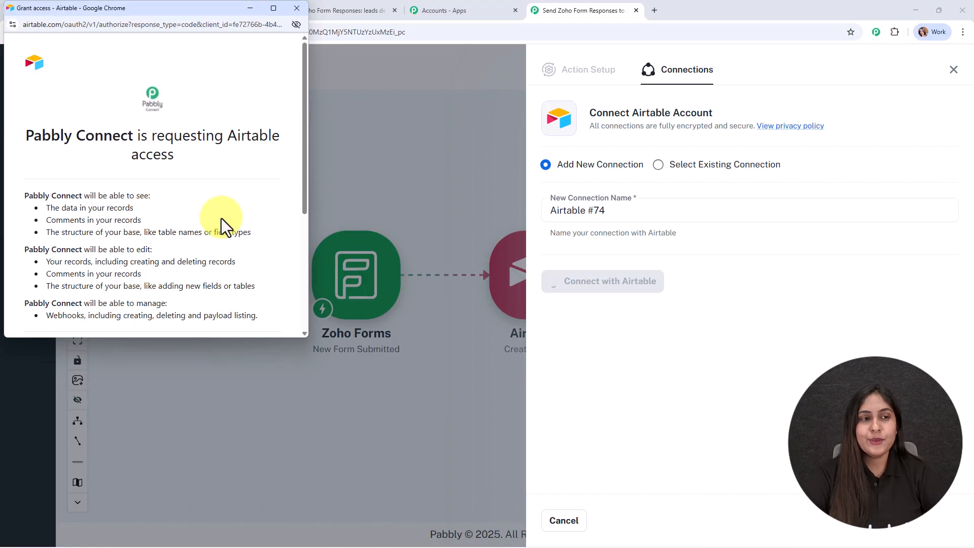
pyautogui.scroll(-3, 229, 187)
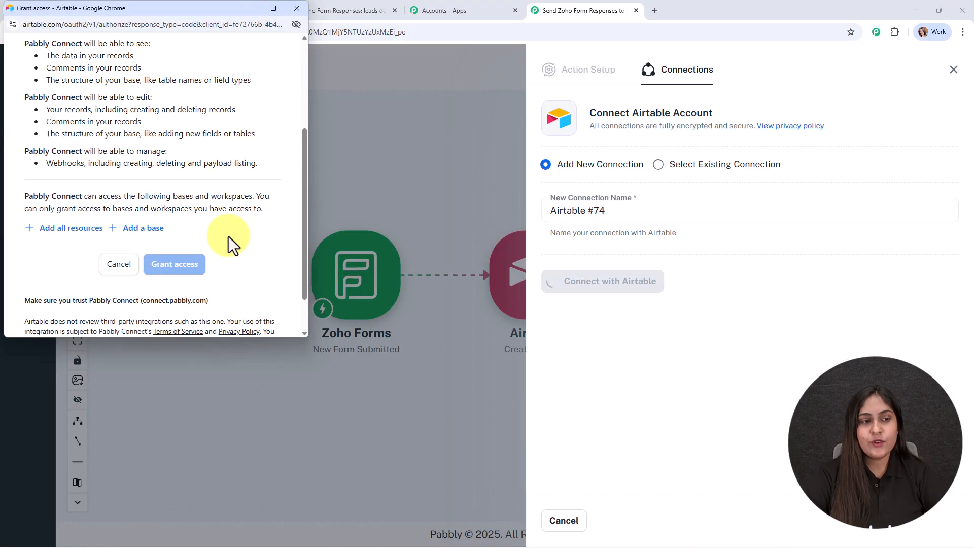
pyautogui.click(78, 227)
pyautogui.scroll(-2, 183, 211)
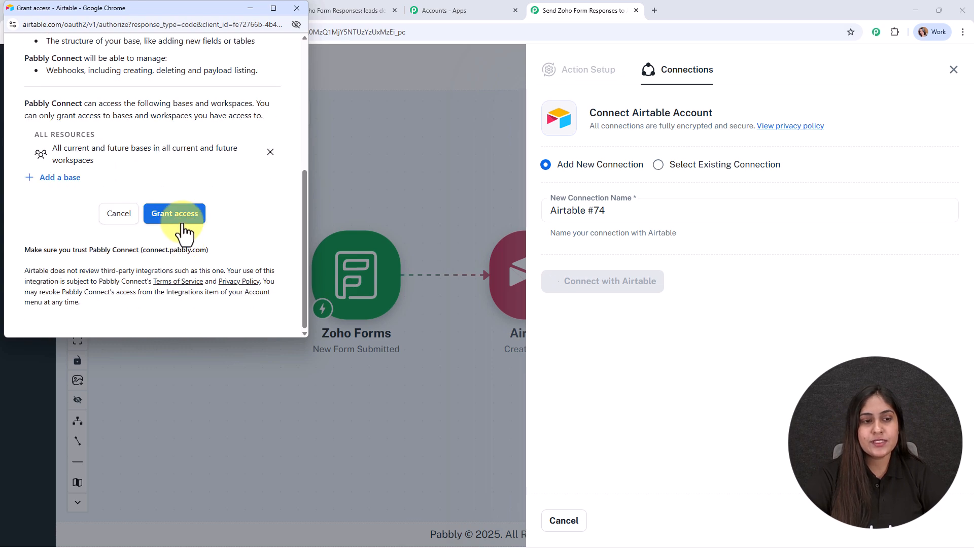
pyautogui.click(182, 222)
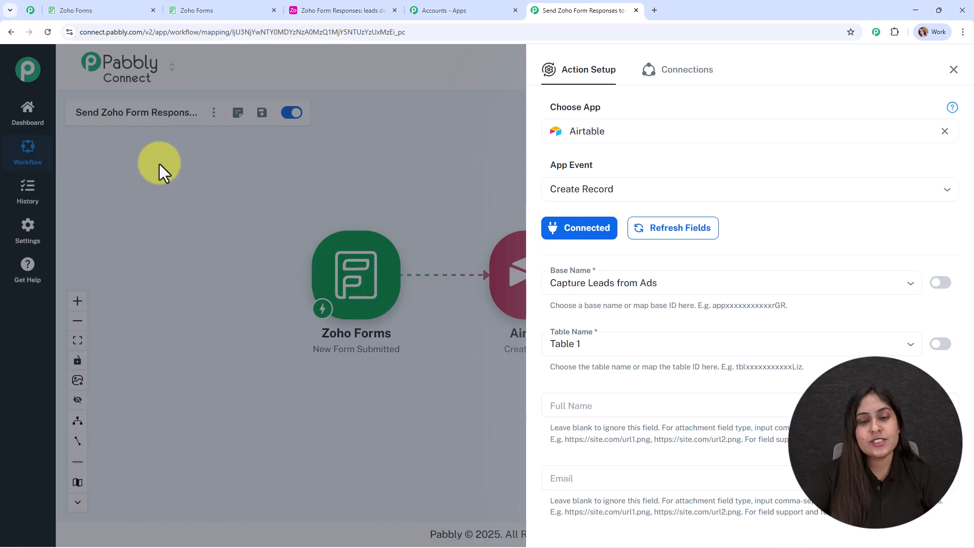
# Check the base and table names in Airtable, then set the action's base to Zoho Form Responses and its table to leads details.
pyautogui.scroll(-3, 842, 213)
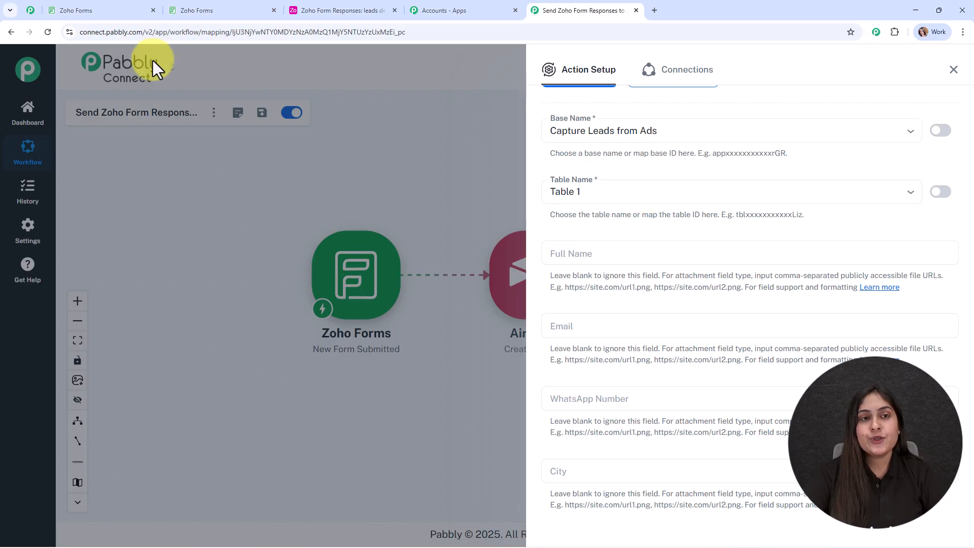
pyautogui.click(345, 10)
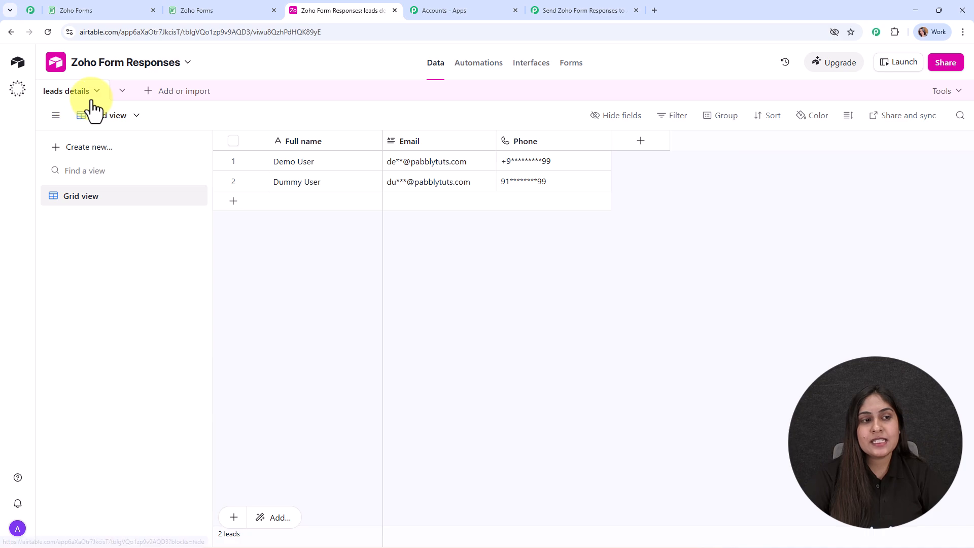
pyautogui.click(558, 9)
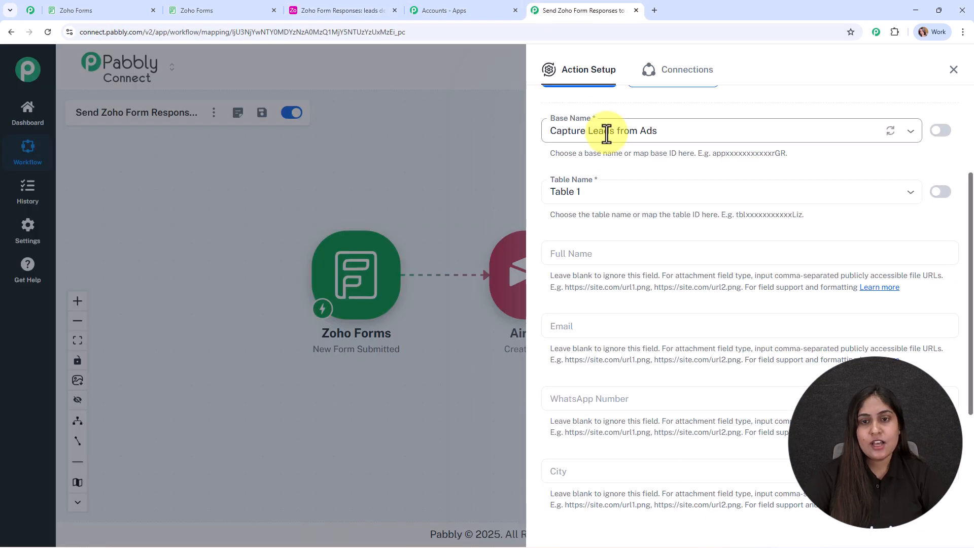
pyautogui.click(606, 131)
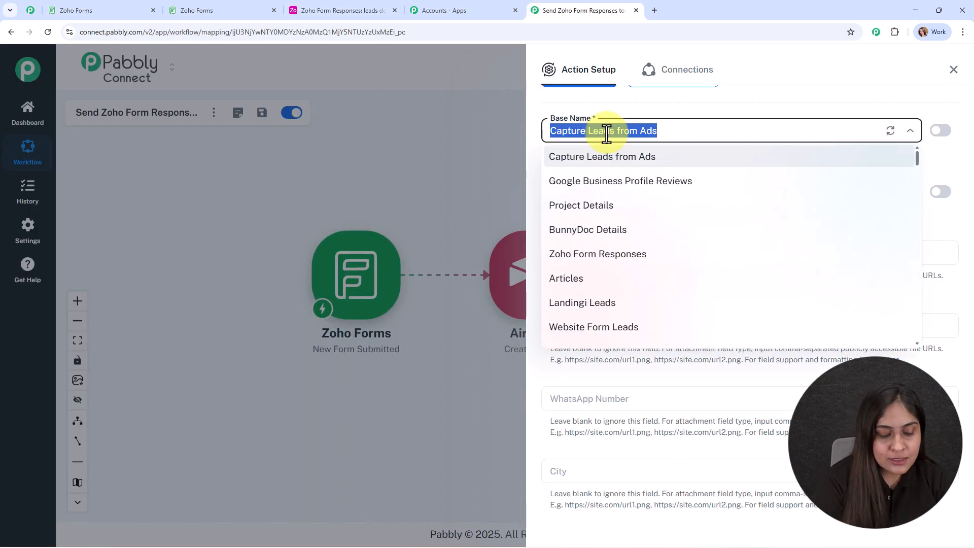
pyautogui.write('zo')
pyautogui.click(607, 156)
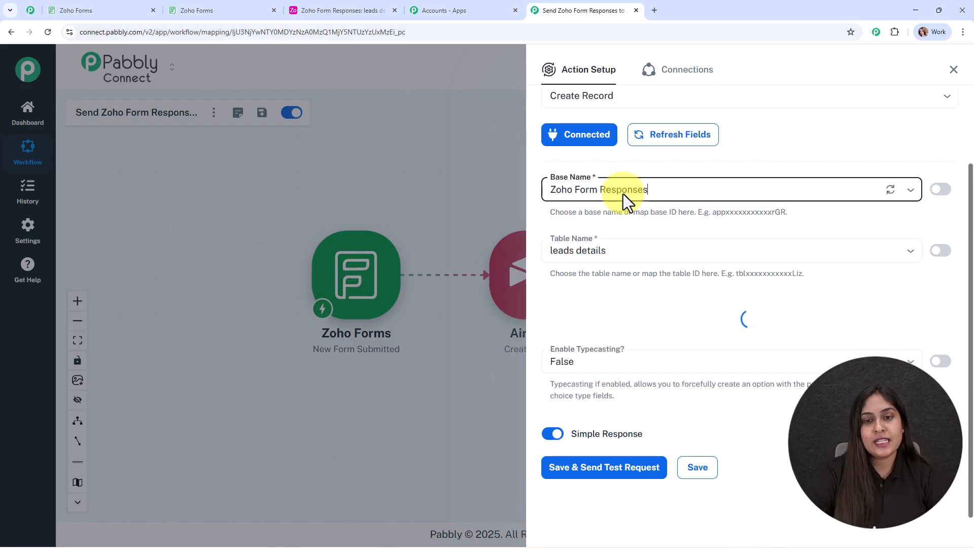
pyautogui.click(619, 191)
pyautogui.click(625, 223)
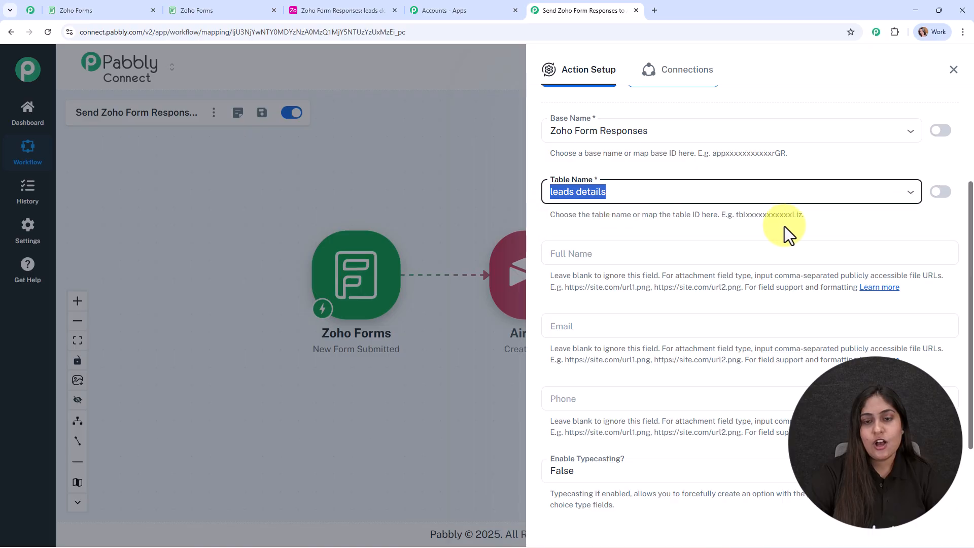
# Map the Full Name field to the First Name and Last Name values from the Zoho Forms trigger.
pyautogui.scroll(-2, 806, 226)
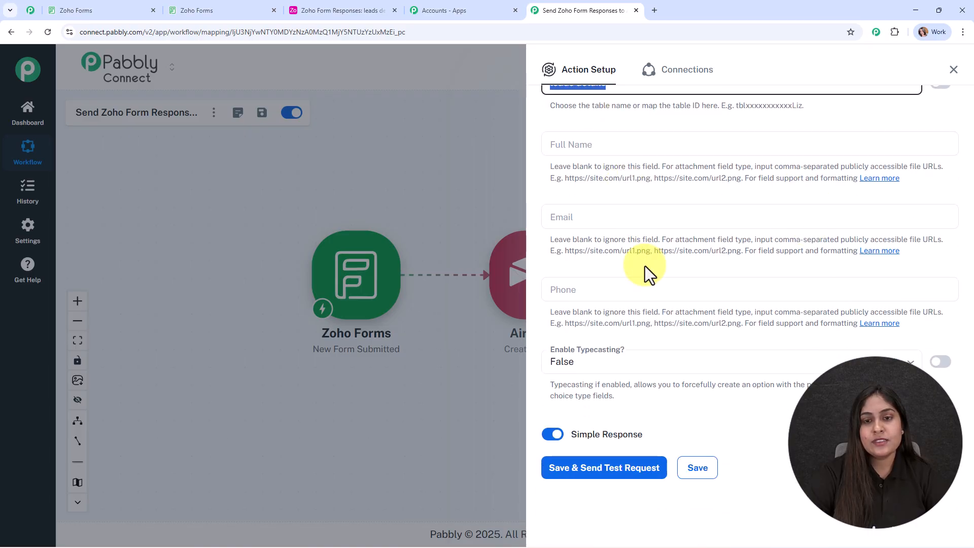
pyautogui.click(574, 140)
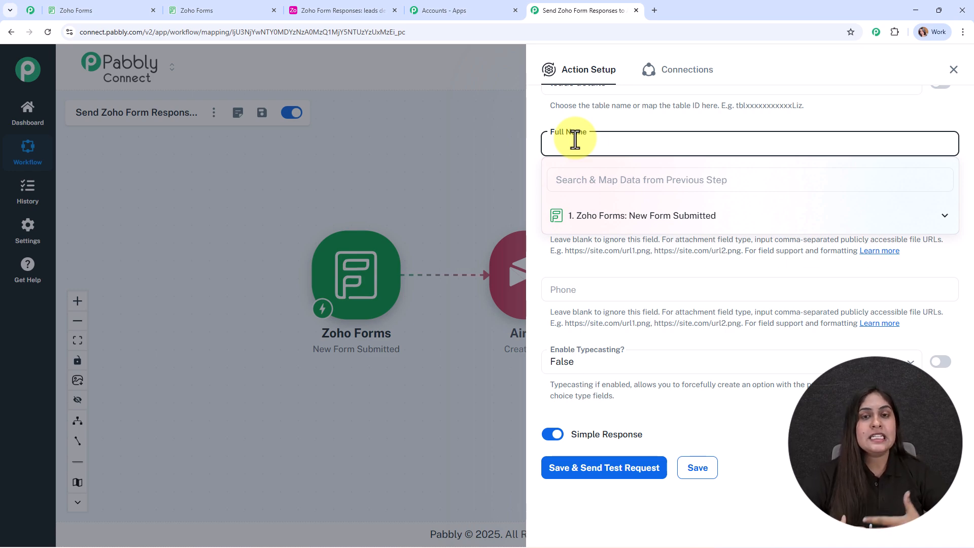
pyautogui.click(625, 219)
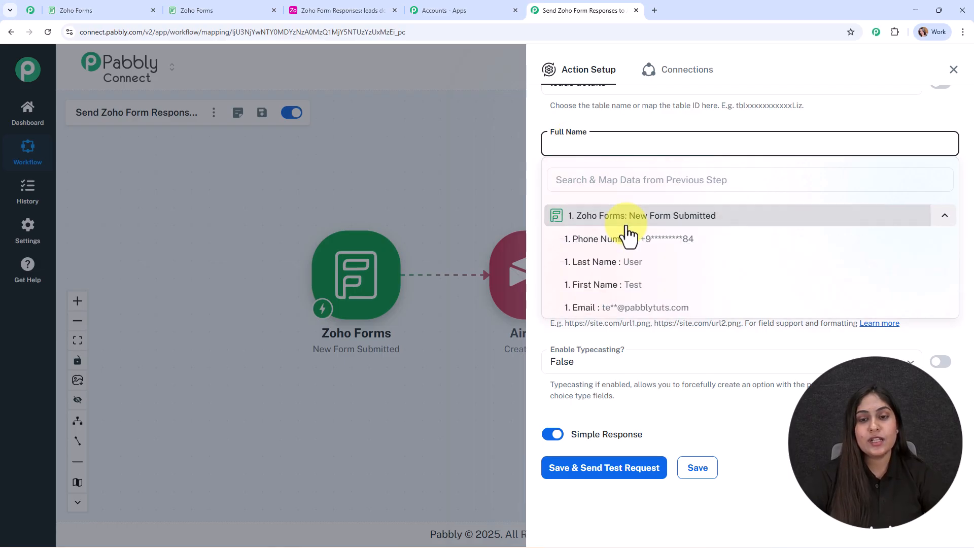
pyautogui.click(637, 293)
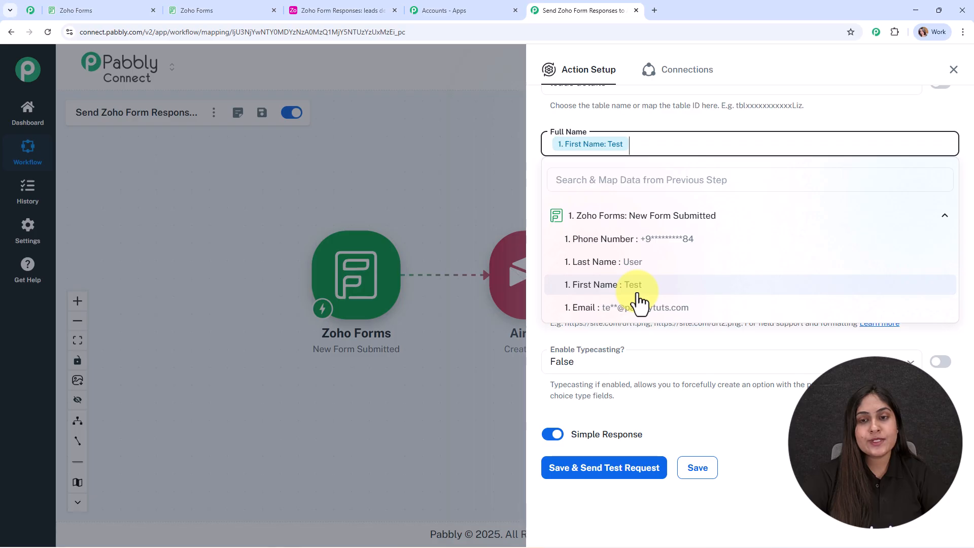
pyautogui.click(631, 271)
pyautogui.click(614, 127)
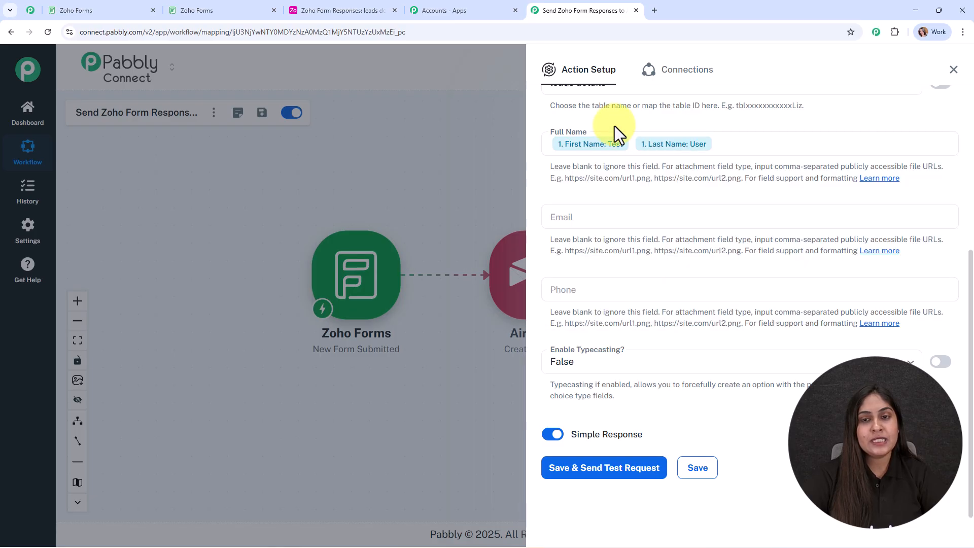
# Map the Email and Phone fields to the Email and Phone Number values from the Zoho Forms trigger.
pyautogui.click(614, 215)
pyautogui.click(624, 292)
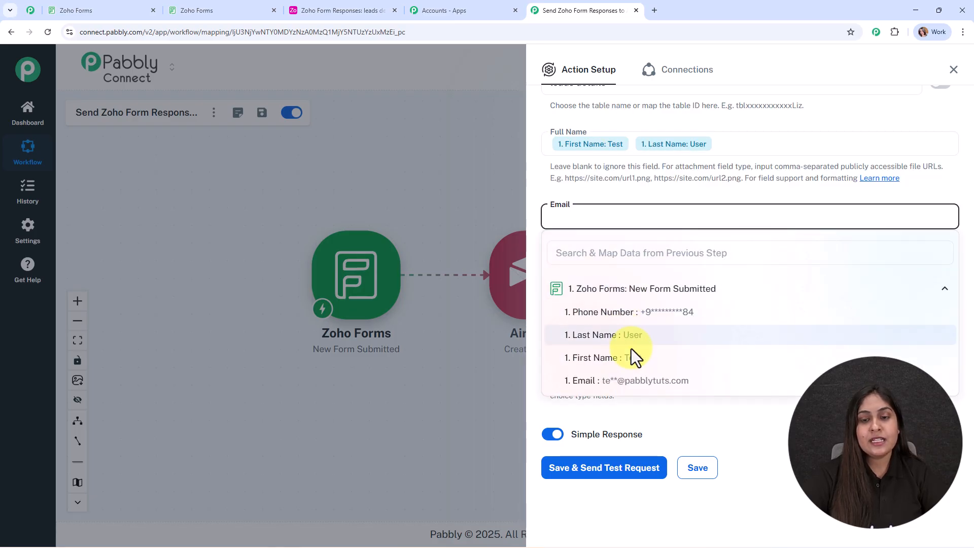
pyautogui.click(633, 381)
pyautogui.click(429, 146)
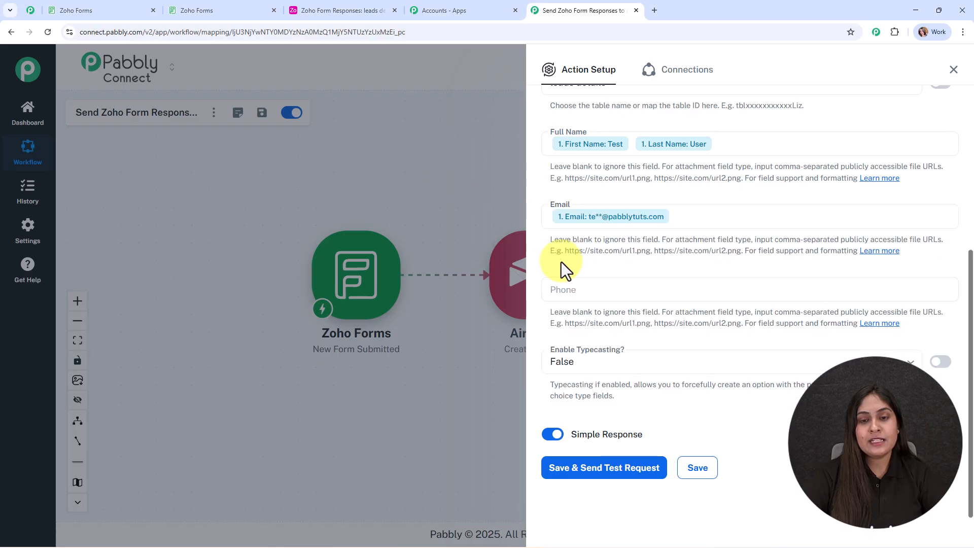
pyautogui.click(591, 289)
pyautogui.click(607, 375)
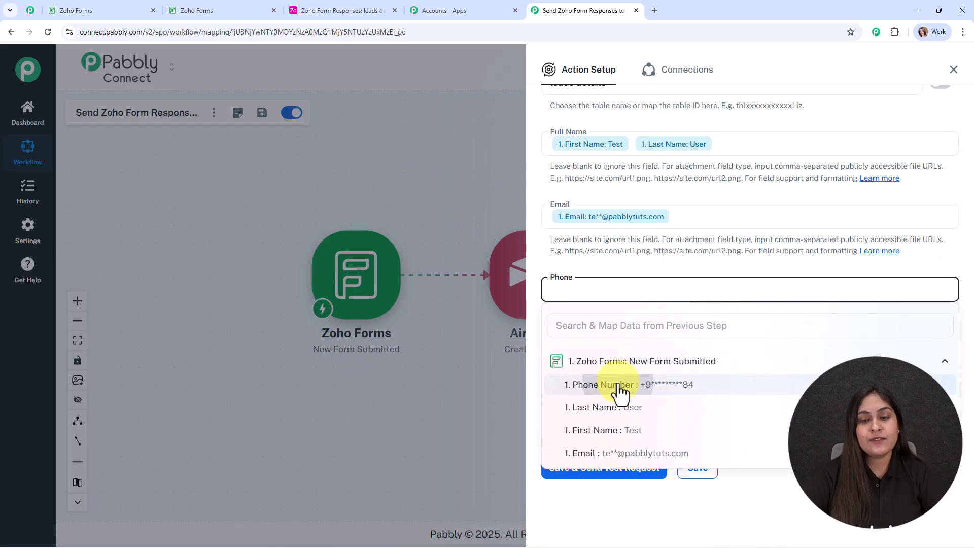
pyautogui.click(616, 384)
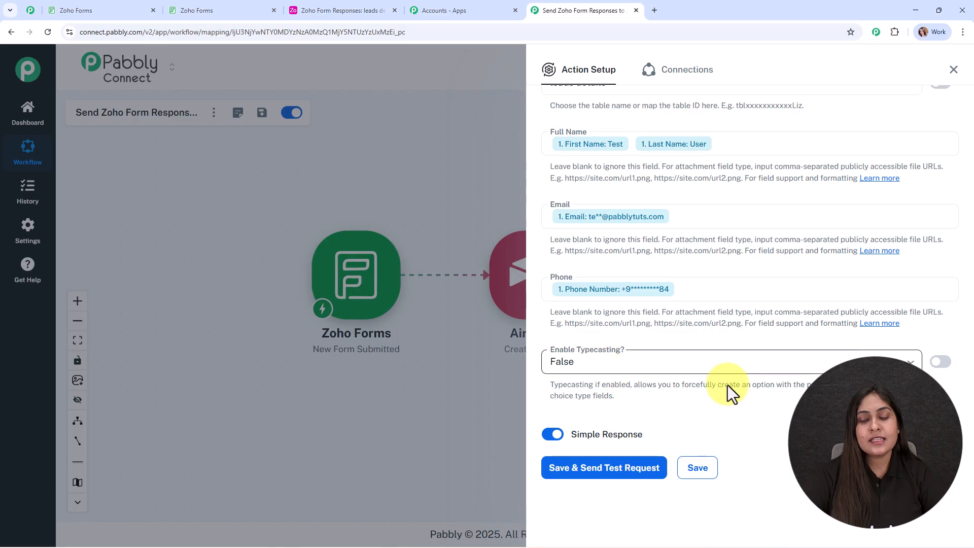
# Set Enable Typecasting to False, save the Airtable action with a test request and close its setup.
pyautogui.click(677, 361)
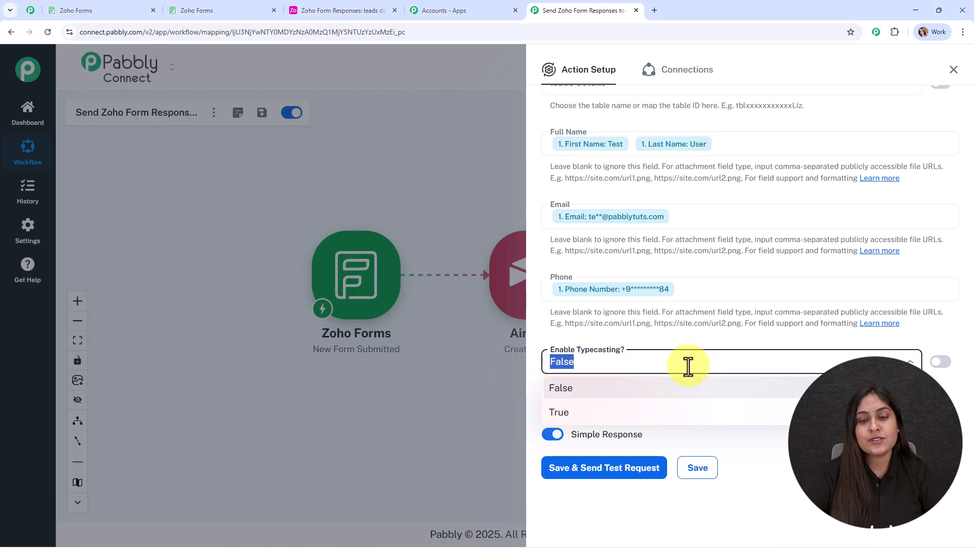
pyautogui.click(676, 388)
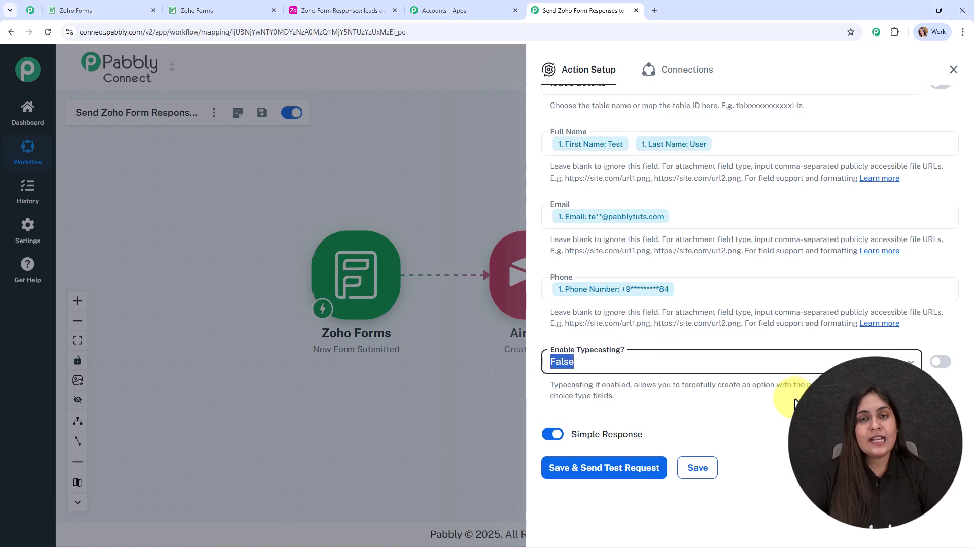
pyautogui.click(603, 469)
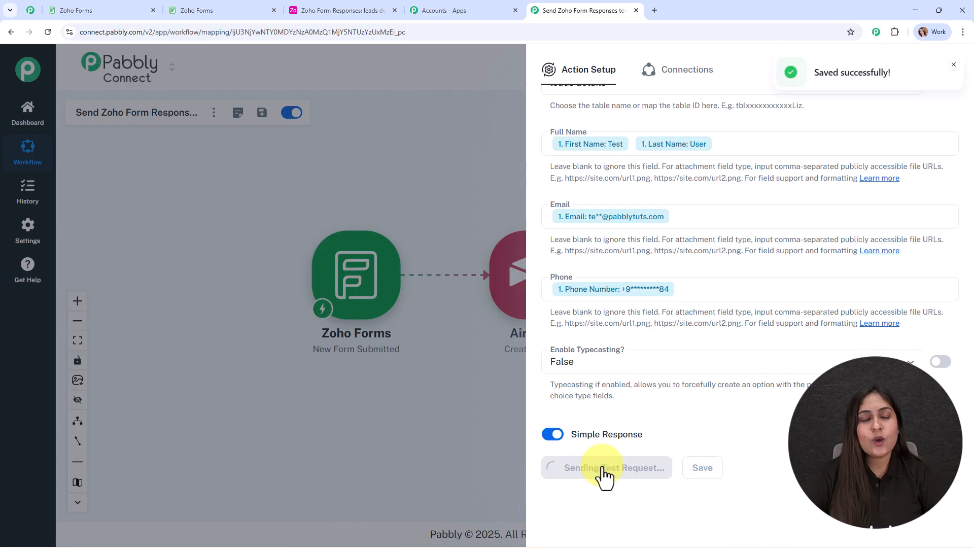
pyautogui.scroll(-5, 630, 424)
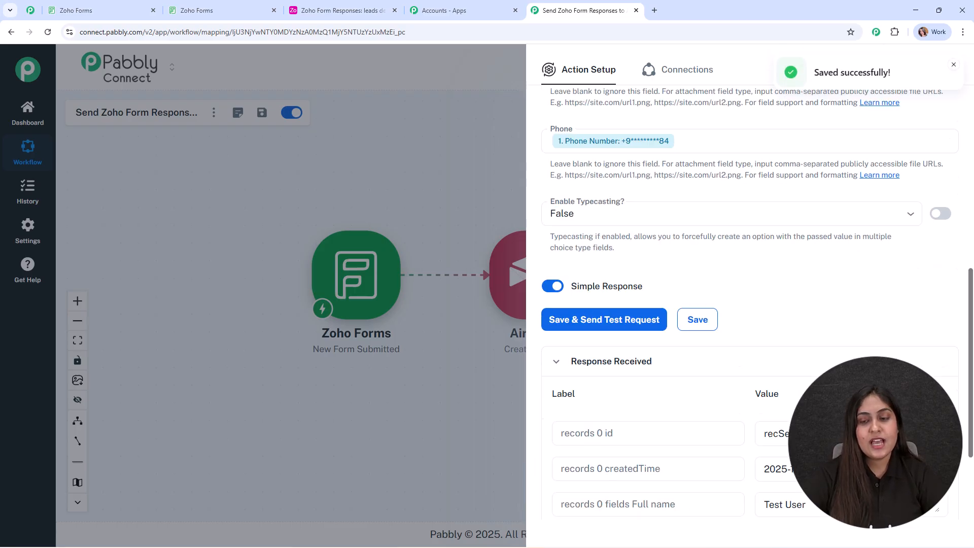
pyautogui.click(952, 69)
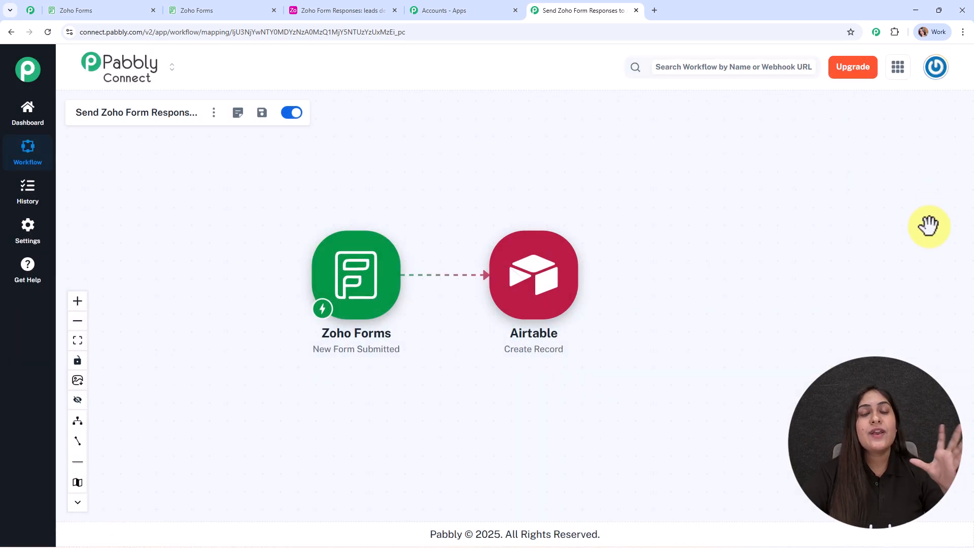
# Check the leads details table in Airtable for the test record and return to the Pabbly Connect workflow.
pyautogui.moveTo(523, 337)
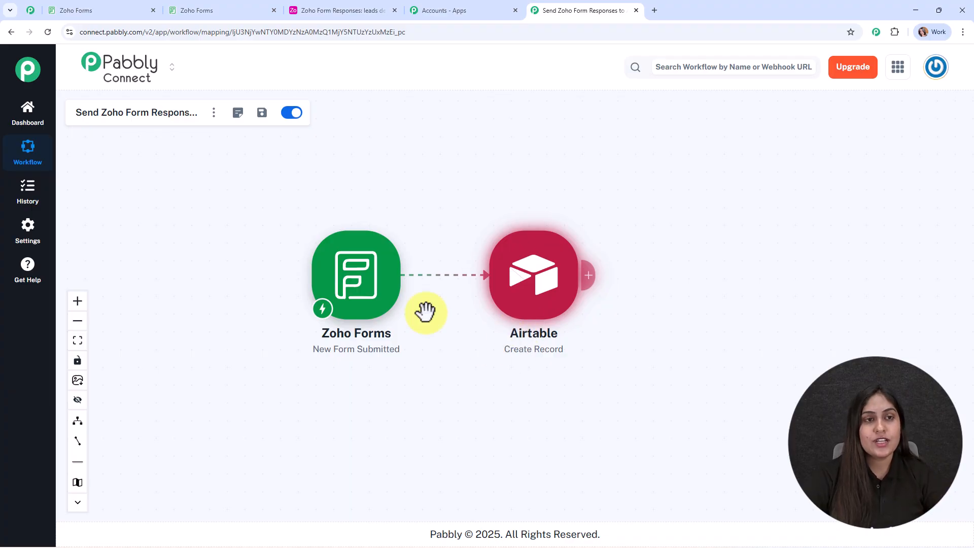
pyautogui.click(310, 9)
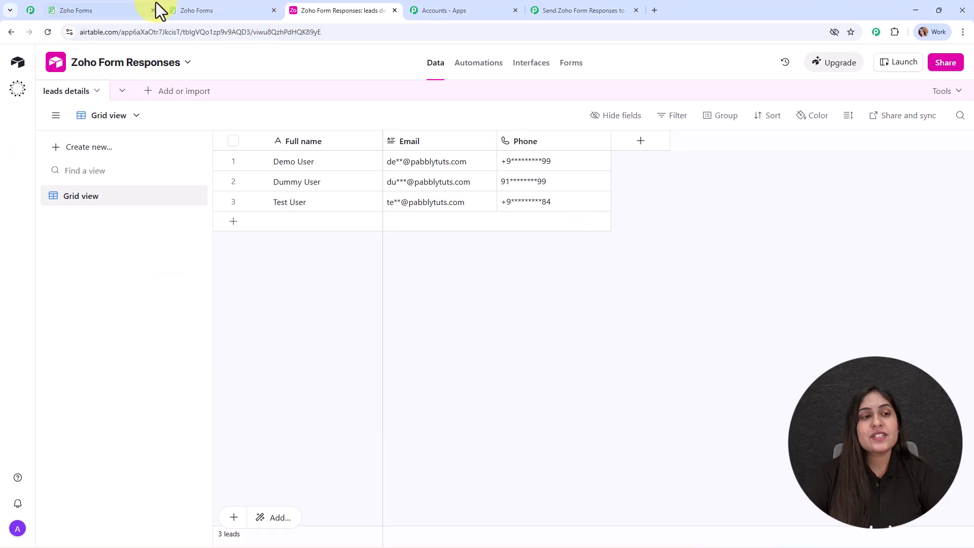
pyautogui.click(565, 7)
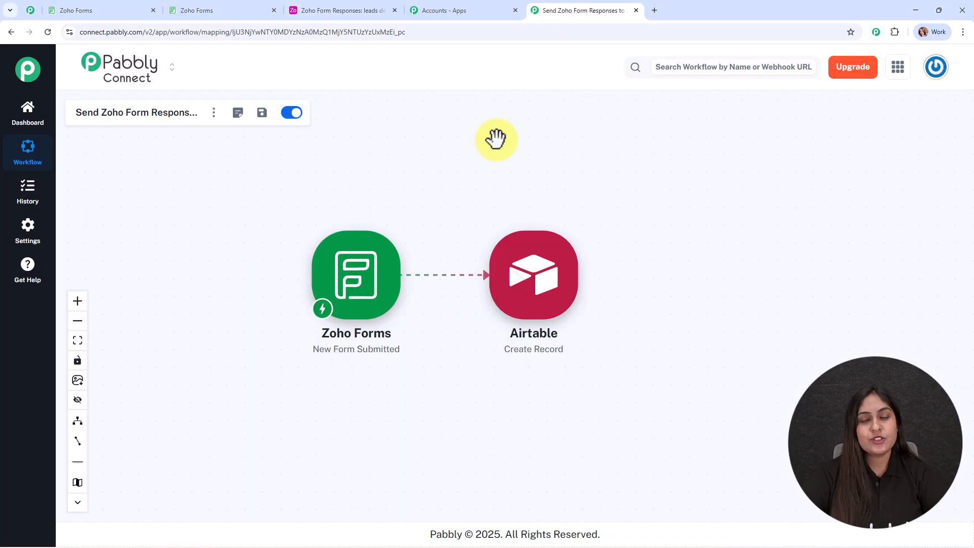